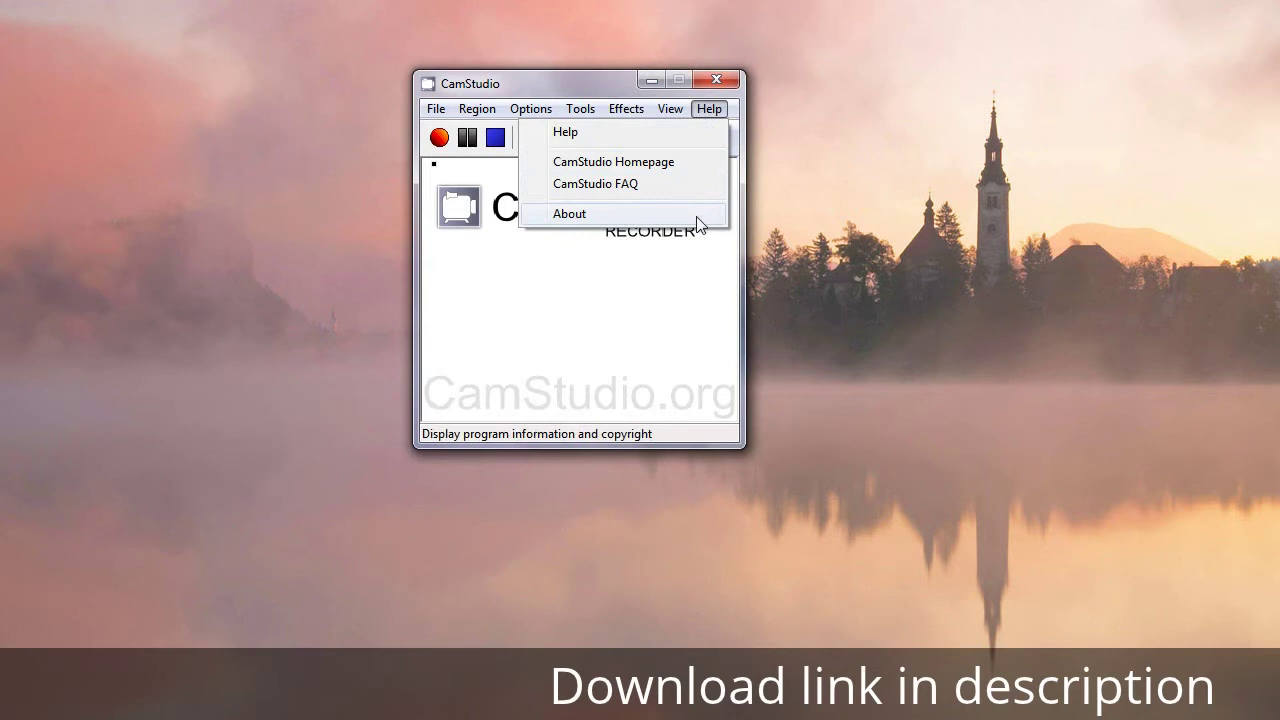
View the program's version and copyright information.
{"action": "left_click", "coordinate": [698, 218]}
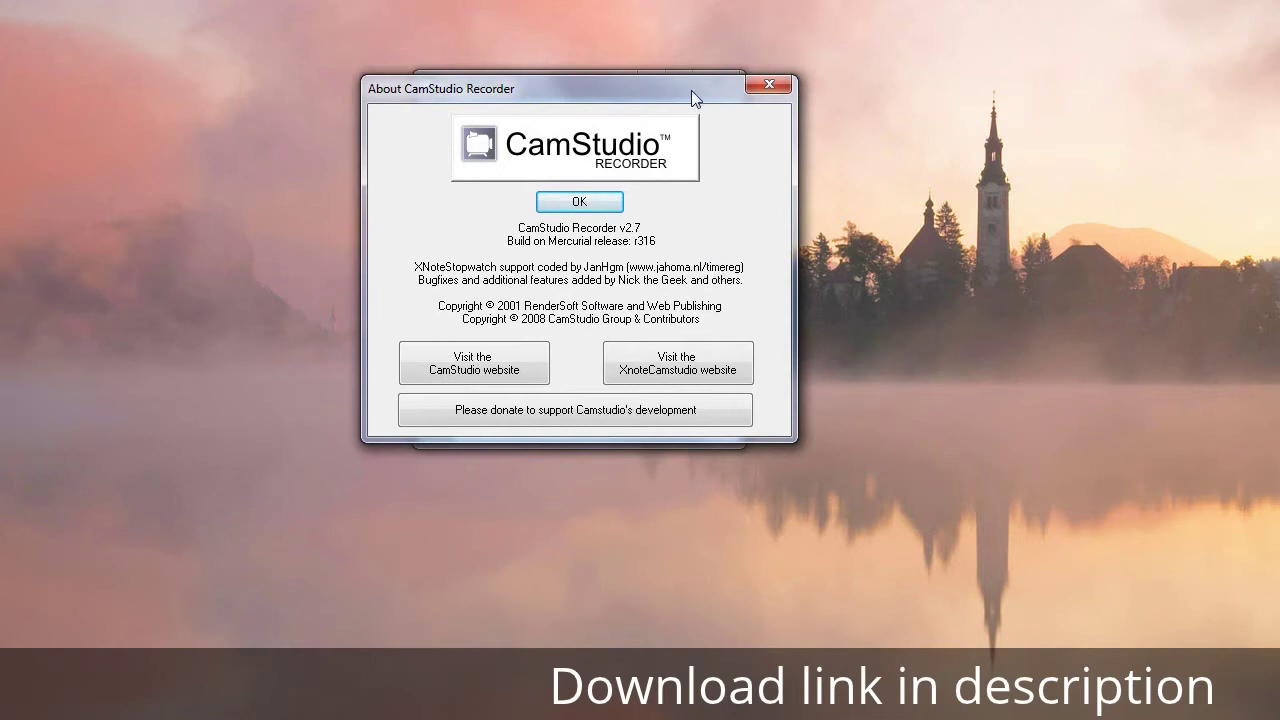
{"action": "left_click", "coordinate": [769, 85]}
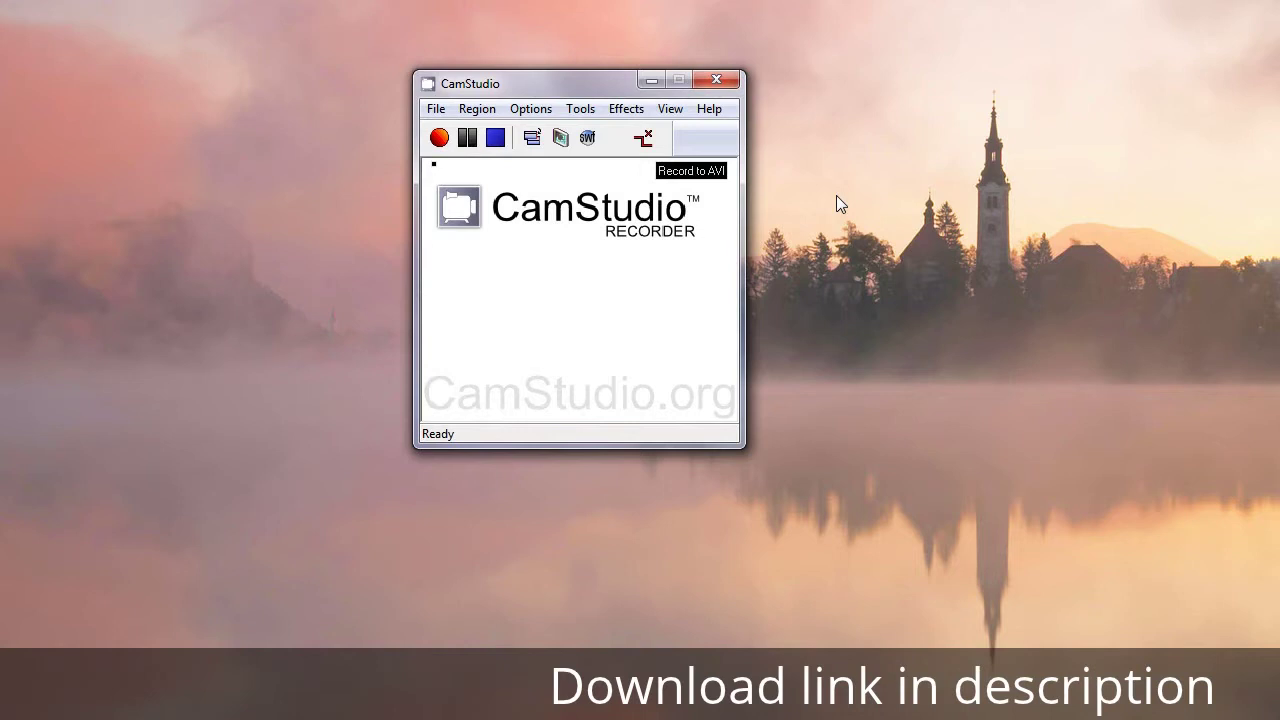
Examine the fixed capture region settings and the other available capture region modes.
{"action": "left_click", "coordinate": [486, 111]}
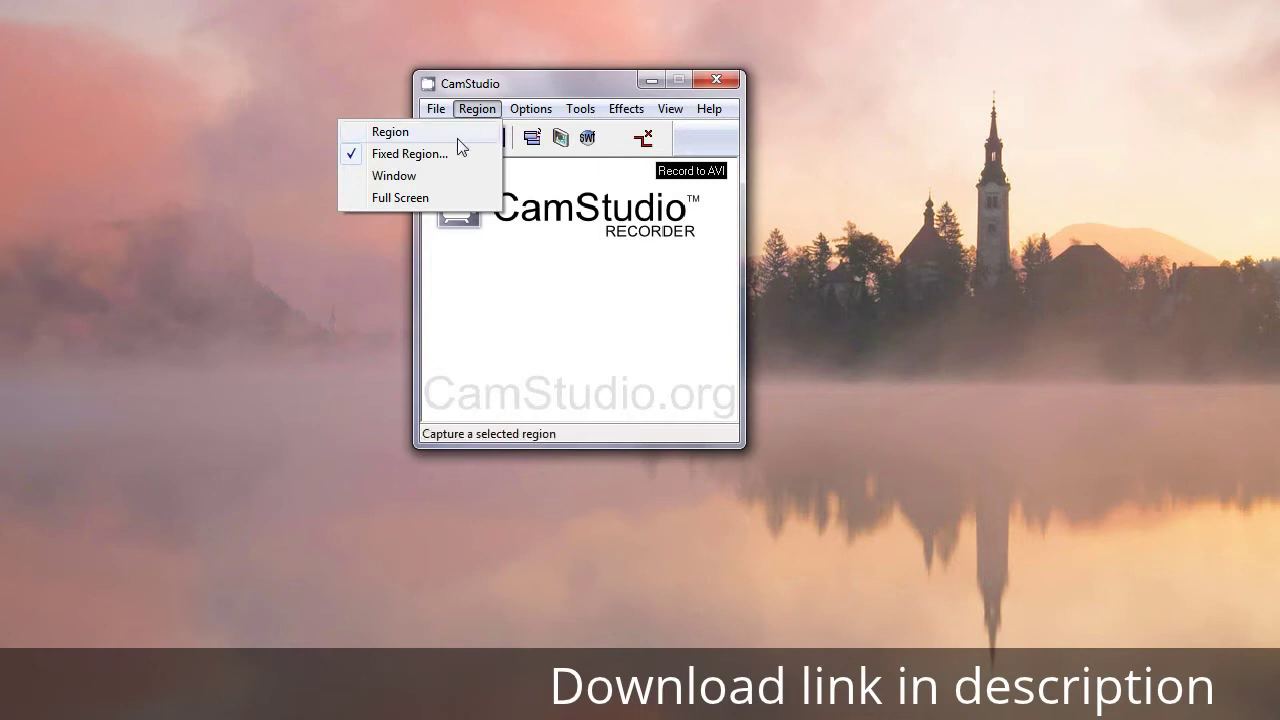
{"action": "left_click", "coordinate": [410, 154]}
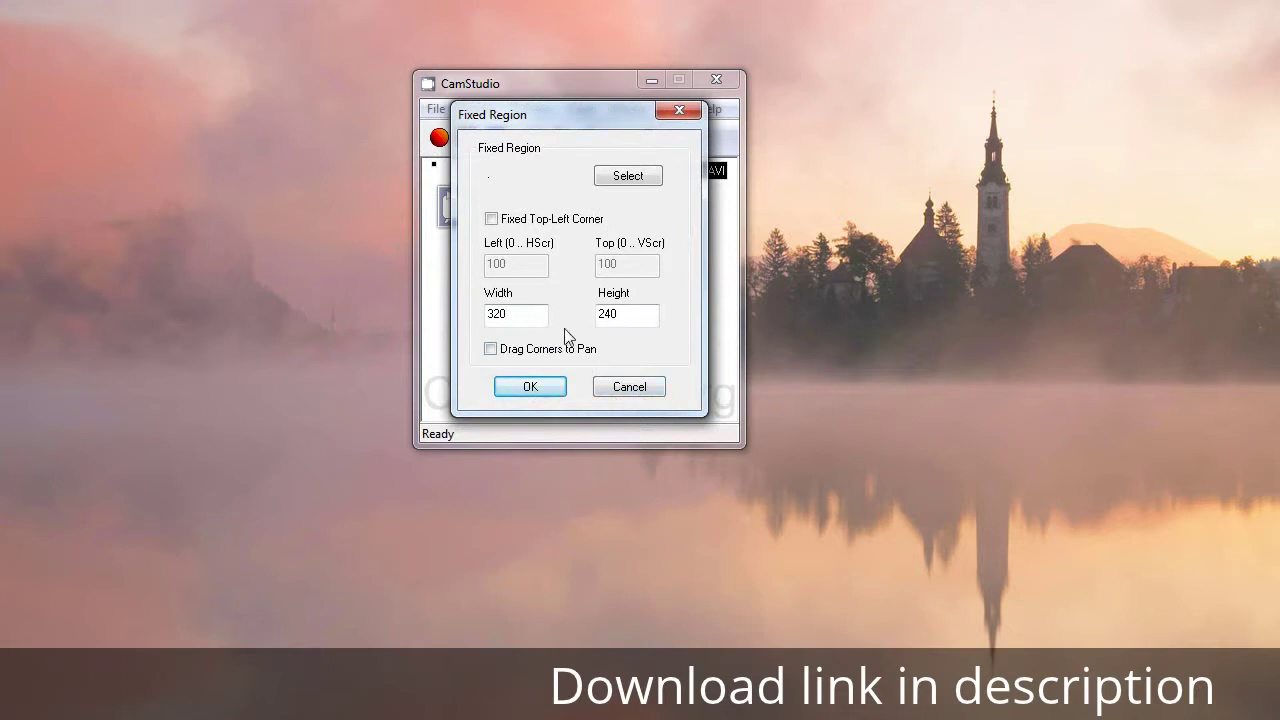
{"action": "left_click", "coordinate": [624, 384]}
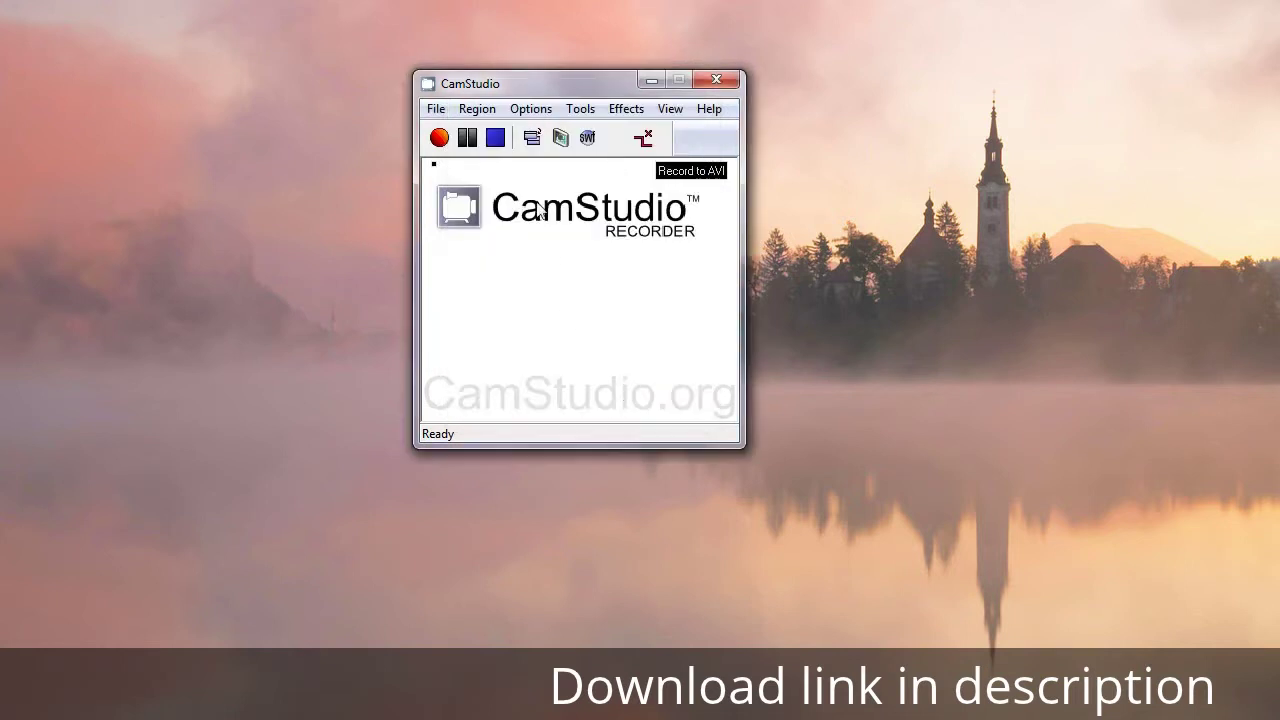
{"action": "left_click", "coordinate": [477, 108]}
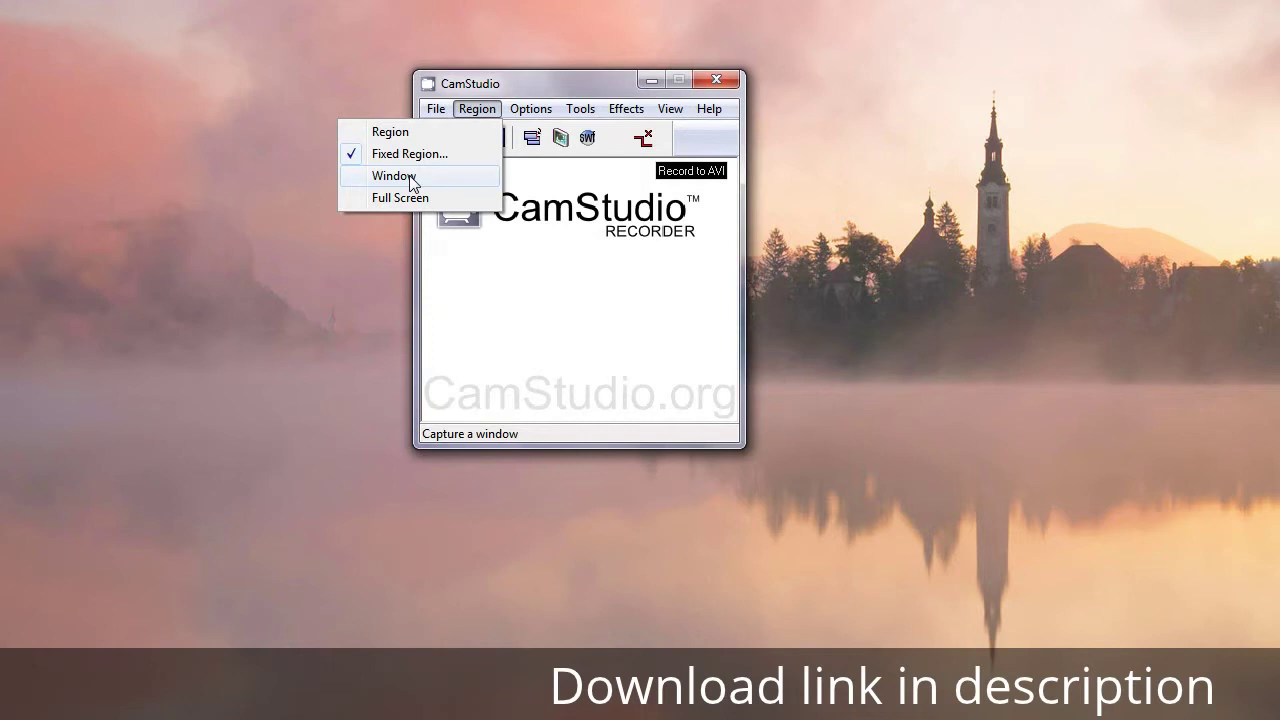
{"action": "left_click", "coordinate": [465, 272]}
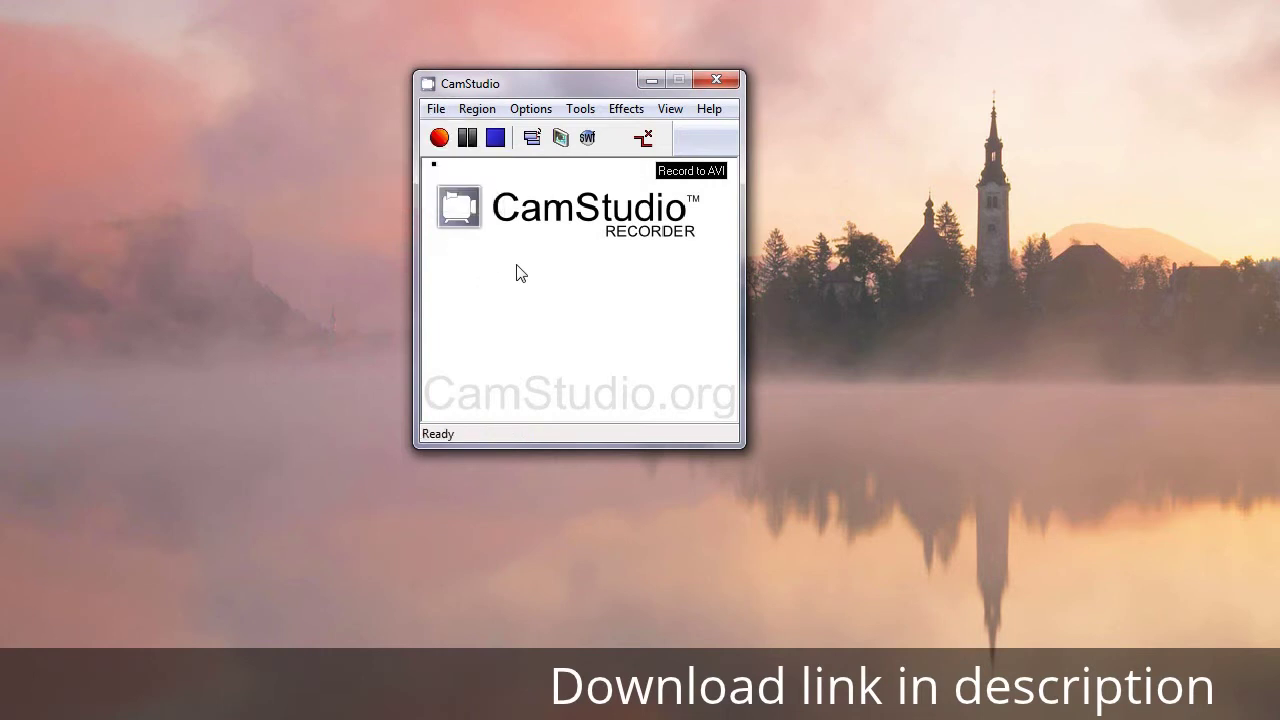
Try several maximum framerate settings in the video options, and cancel them.
{"action": "left_click", "coordinate": [531, 110]}
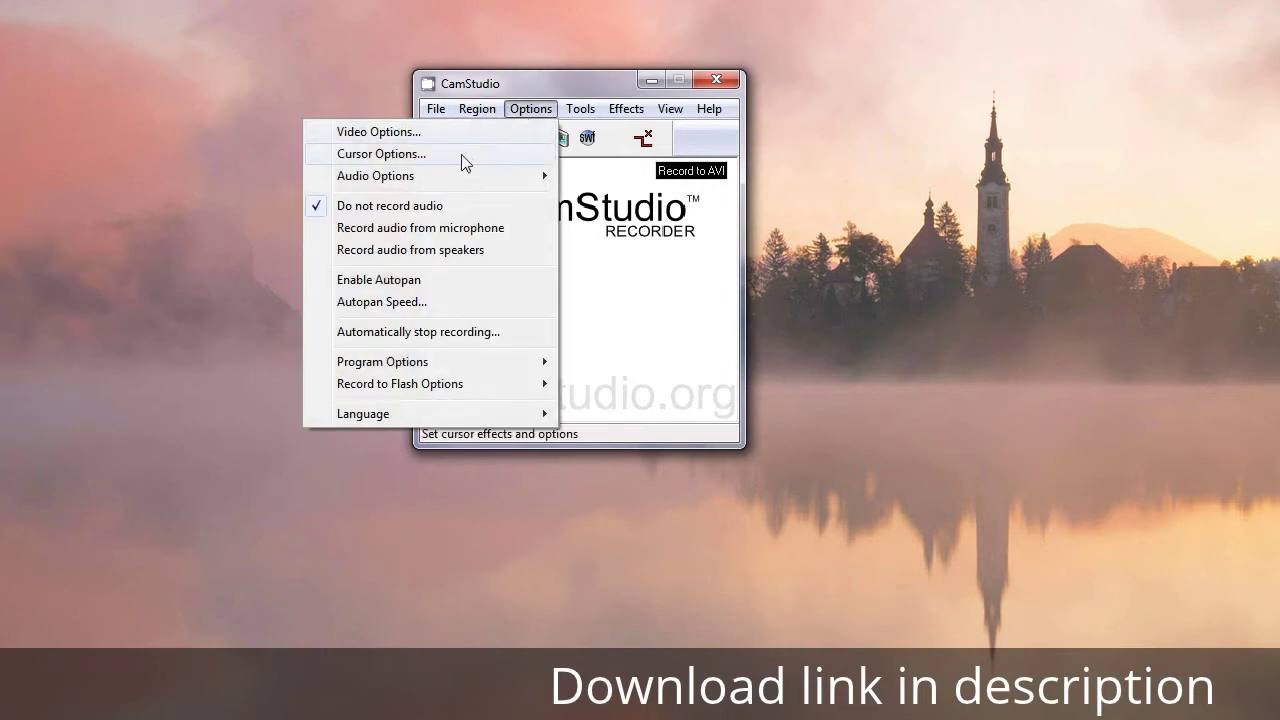
{"action": "left_click", "coordinate": [424, 132]}
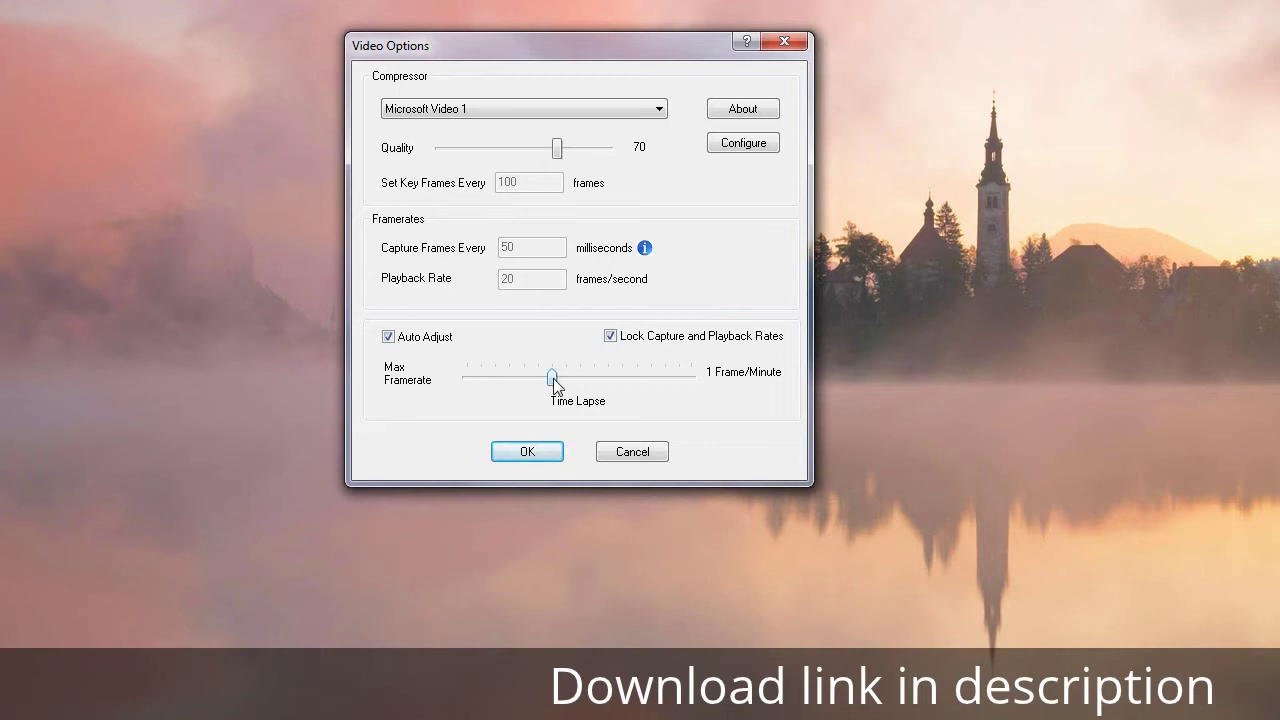
{"action": "left_click_drag", "start_coordinate": [553, 378], "coordinate": [668, 378]}
{"action": "left_click_drag", "start_coordinate": [670, 387], "coordinate": [611, 395]}
{"action": "left_click_drag", "start_coordinate": [611, 381], "coordinate": [585, 382]}
{"action": "left_click_drag", "start_coordinate": [585, 382], "coordinate": [571, 382]}
{"action": "left_click", "coordinate": [623, 451]}
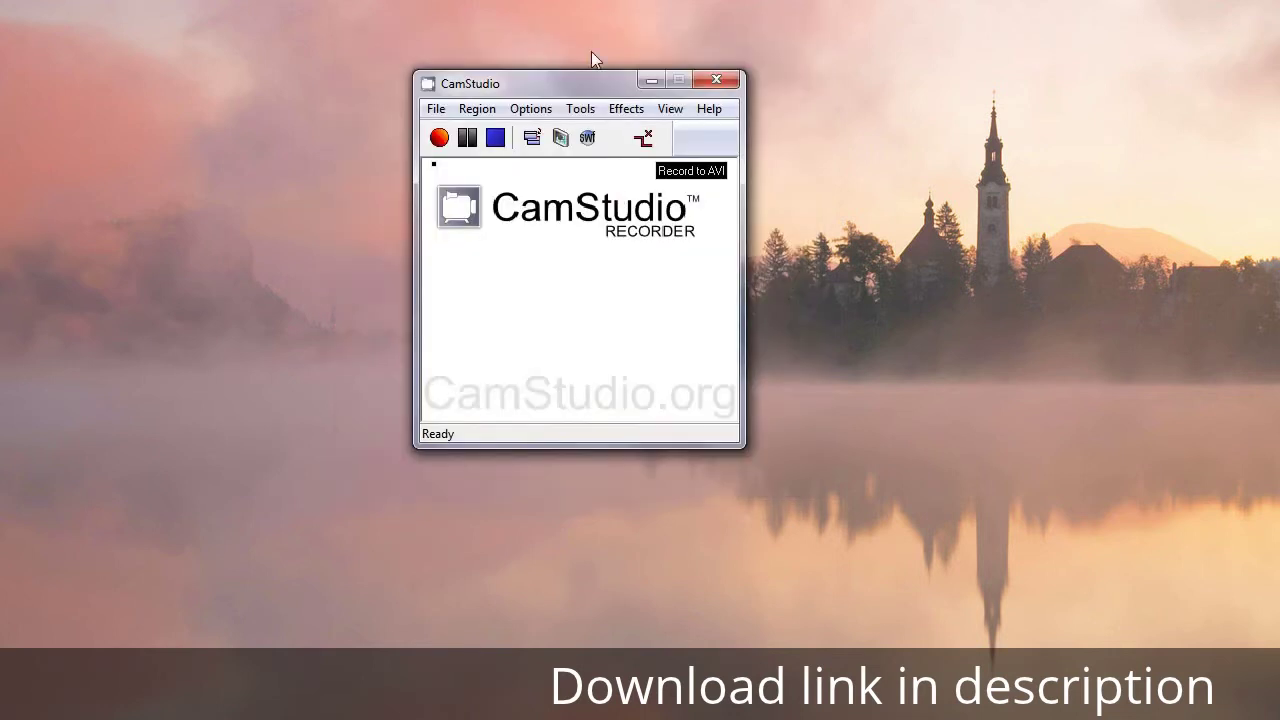
Try a maximum framerate of 50 frames per second, capturing every 20 milliseconds, in the video options.
{"action": "left_click", "coordinate": [538, 106]}
{"action": "left_click", "coordinate": [486, 131]}
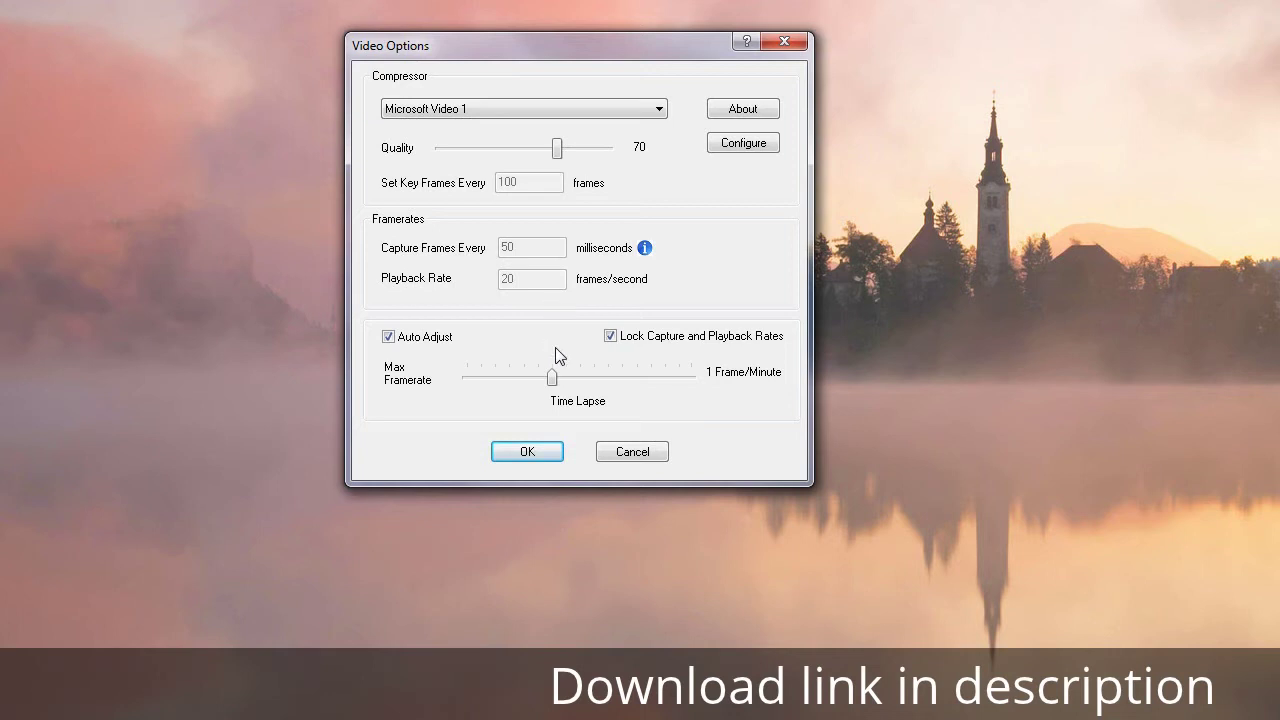
{"action": "left_click_drag", "start_coordinate": [552, 376], "coordinate": [569, 376]}
{"action": "left_click_drag", "start_coordinate": [574, 386], "coordinate": [606, 374]}
Try the Xvid MPEG-4 Codec as video compressor, configured with the Xvid HD 720 profile.
{"action": "left_click", "coordinate": [660, 109]}
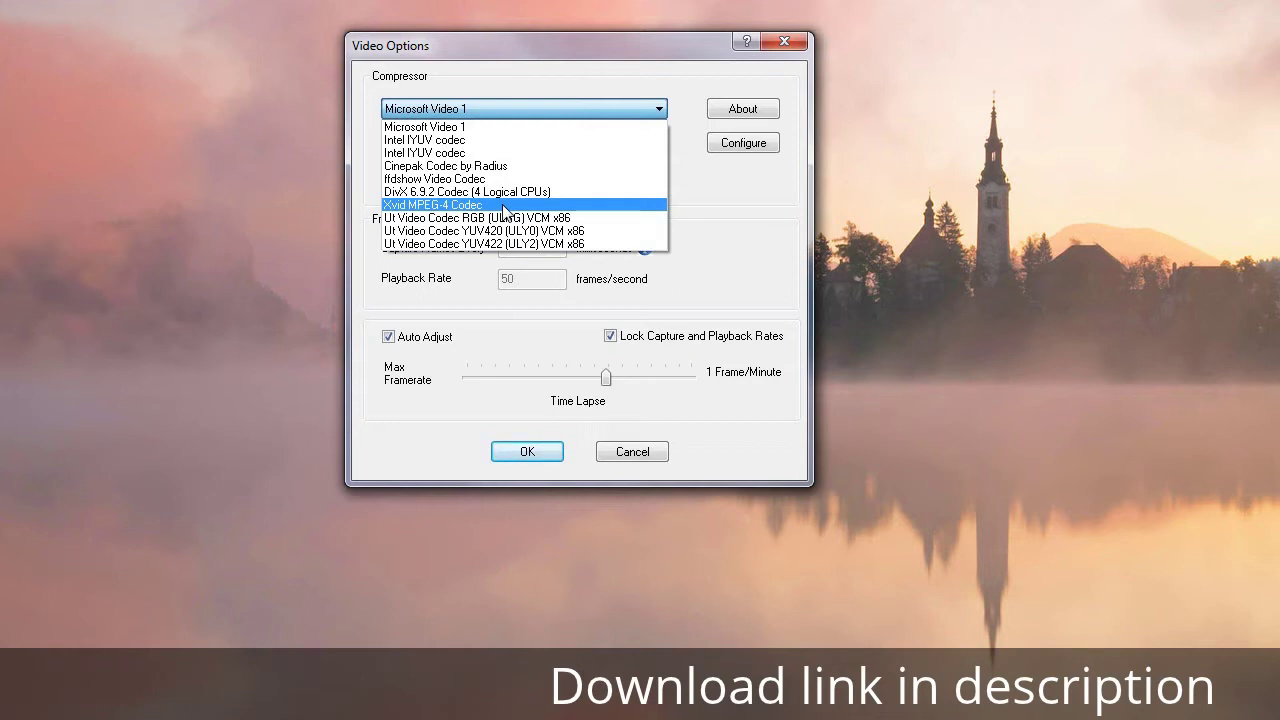
{"action": "left_click", "coordinate": [503, 206]}
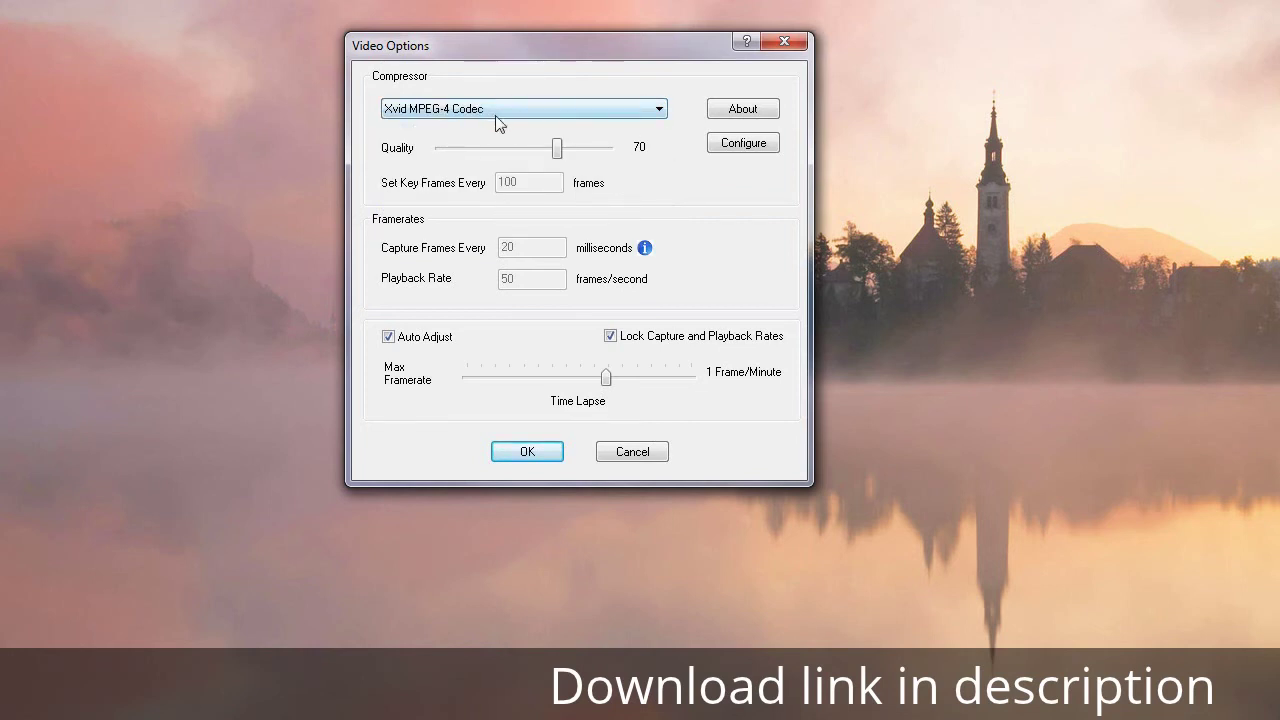
{"action": "left_click", "coordinate": [731, 147]}
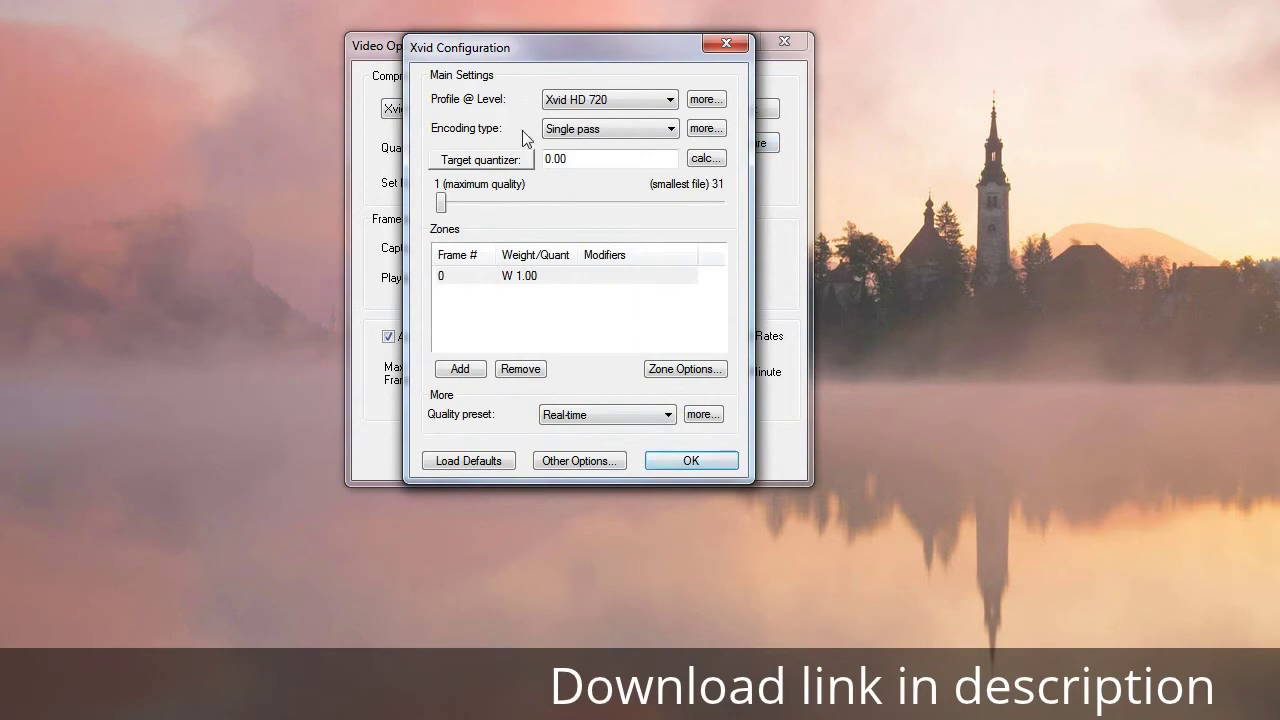
{"action": "left_click", "coordinate": [629, 102]}
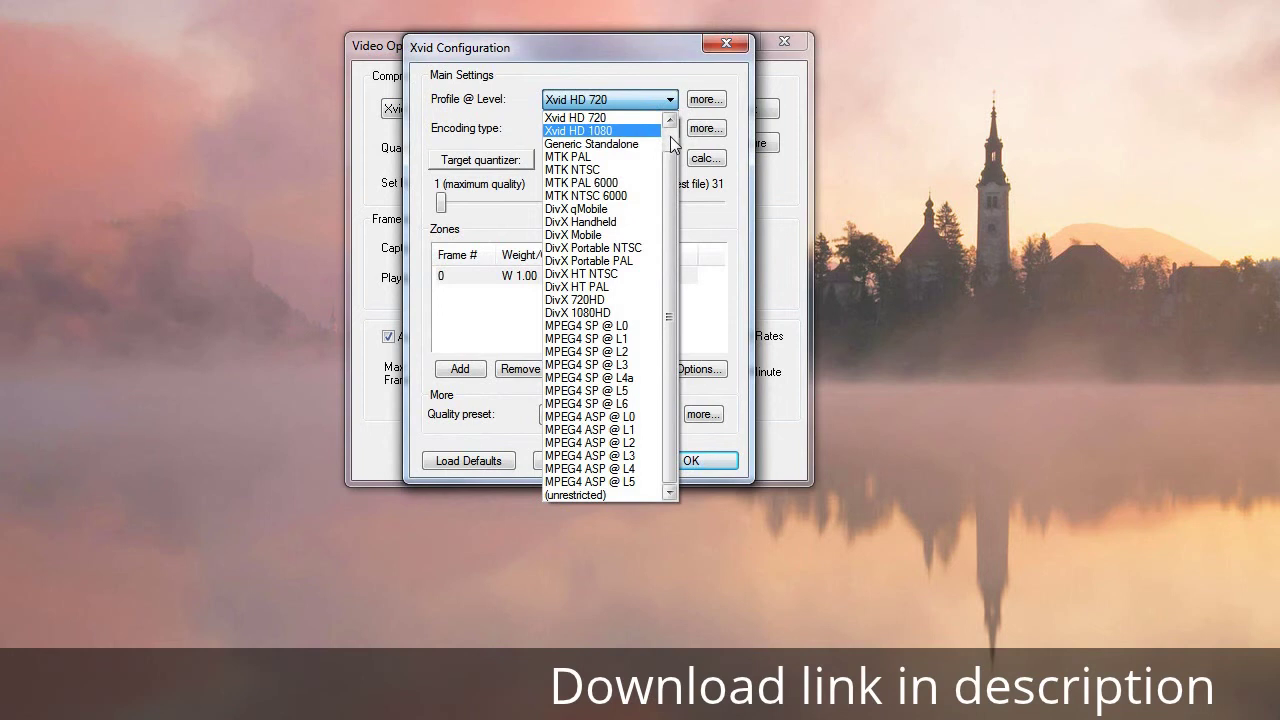
{"action": "scroll", "coordinate": [627, 140], "scroll_direction": "up", "scroll_amount": 1}
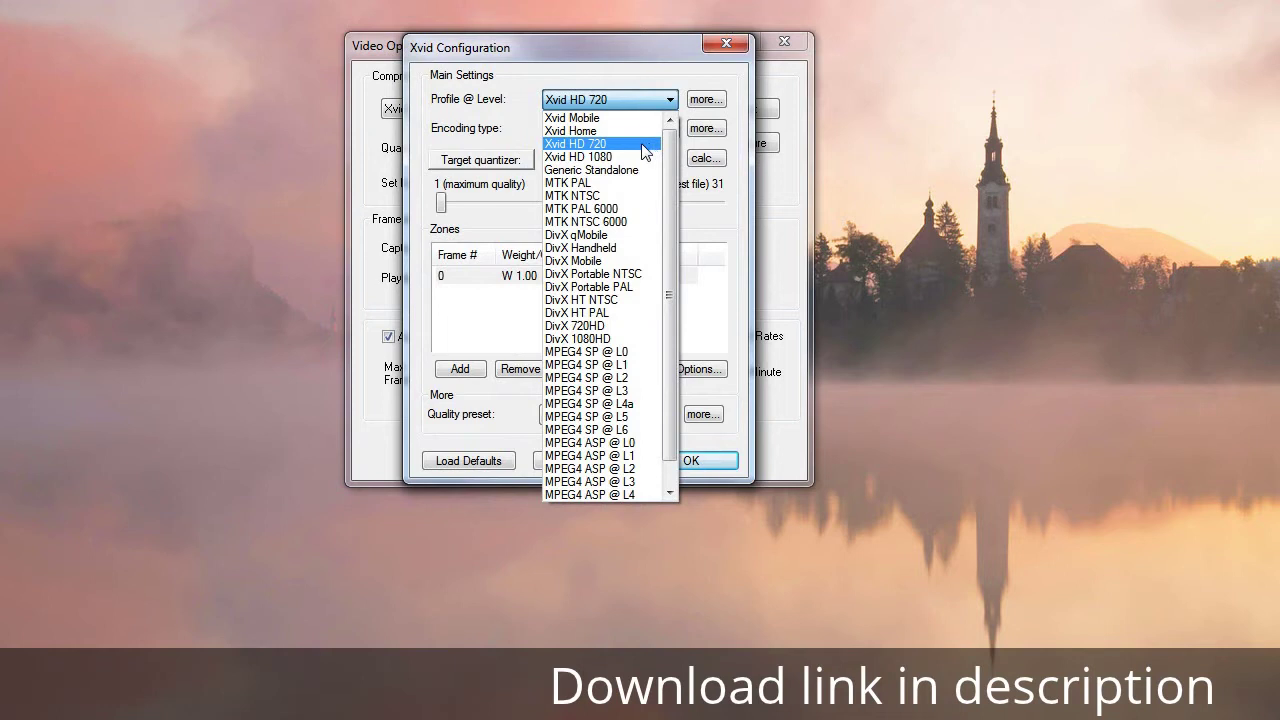
{"action": "left_click", "coordinate": [644, 147]}
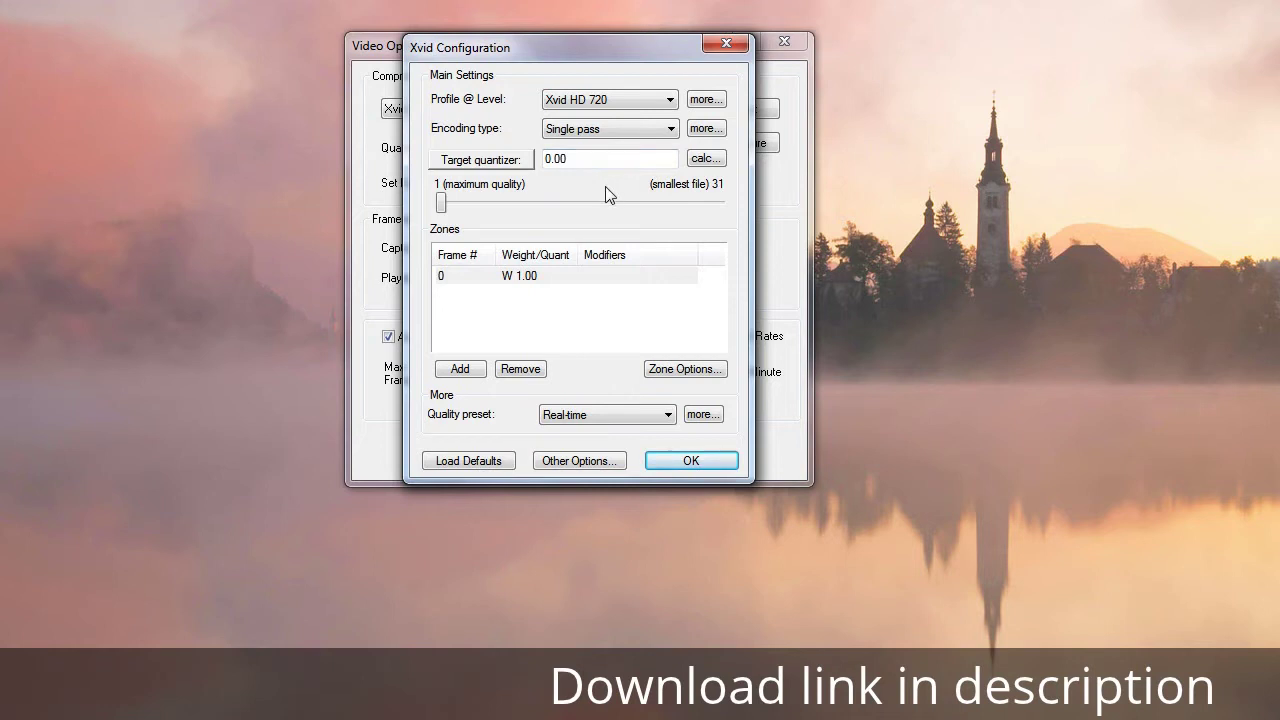
Examine the detailed settings of the Xvid HD 720 profile, toggling B-VOPs on and off, and cancel.
{"action": "left_click", "coordinate": [706, 100]}
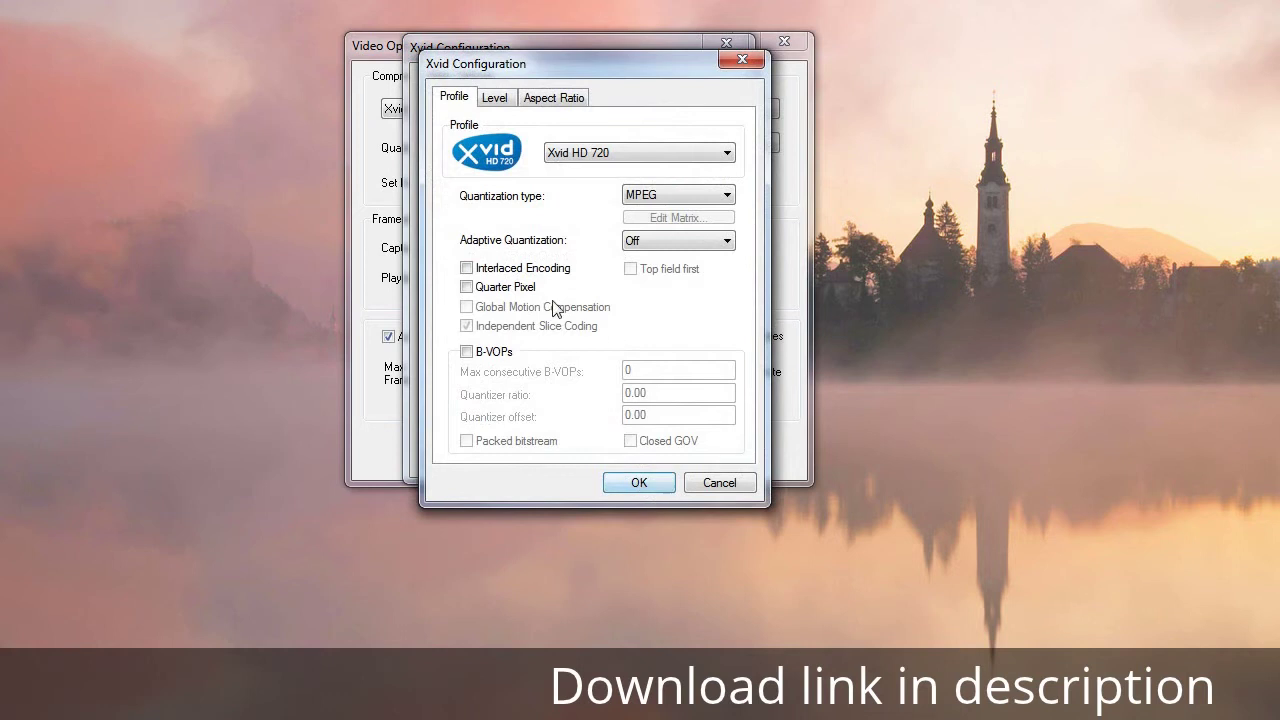
{"action": "left_click", "coordinate": [466, 352]}
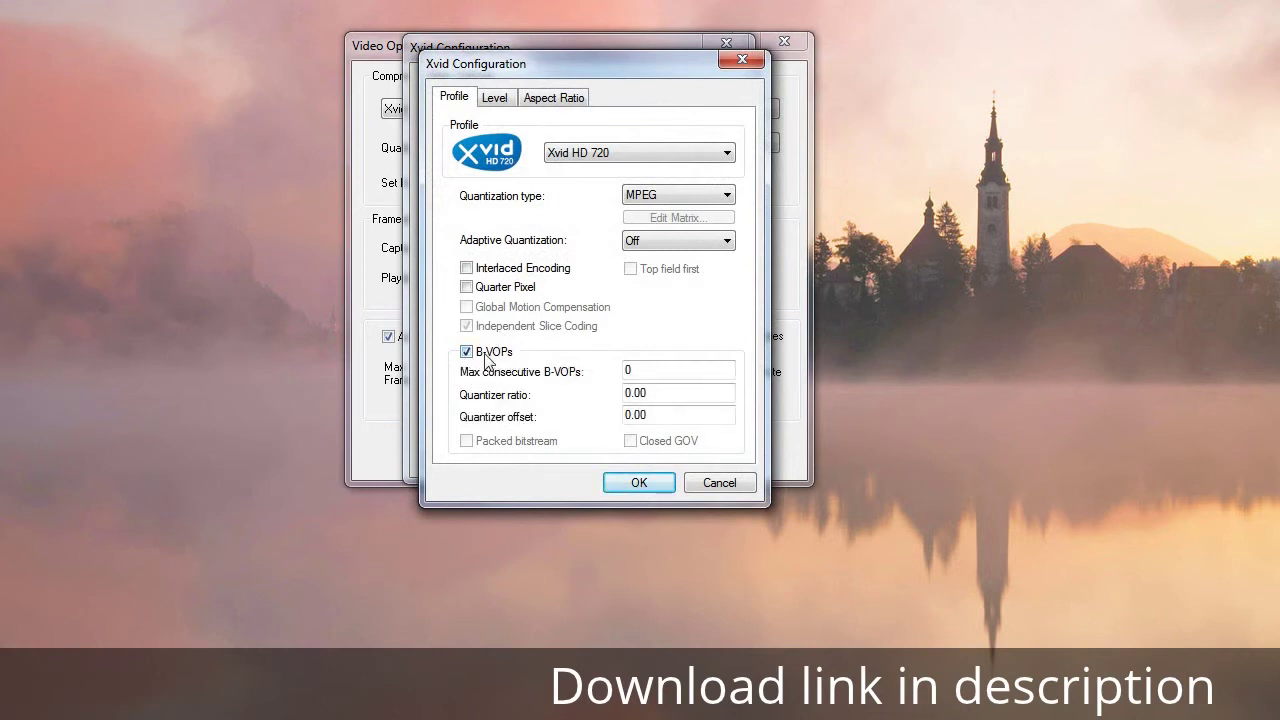
{"action": "left_click", "coordinate": [467, 354]}
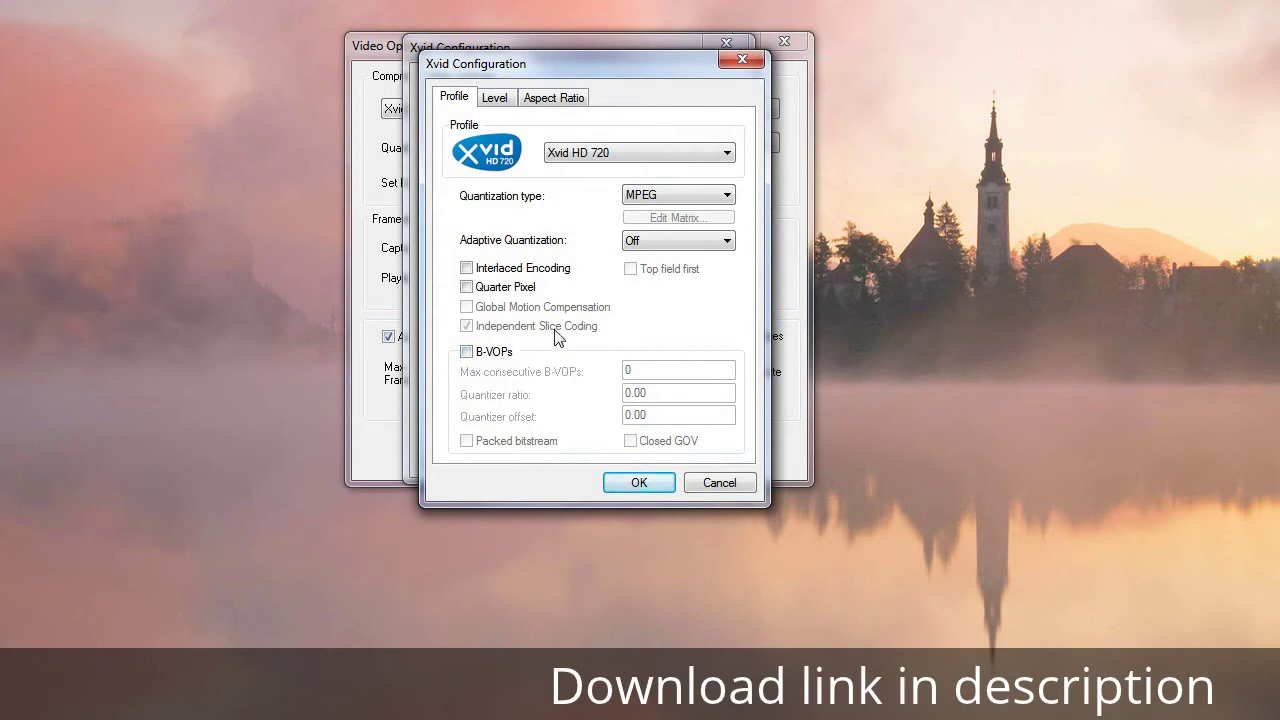
{"action": "left_click", "coordinate": [707, 484]}
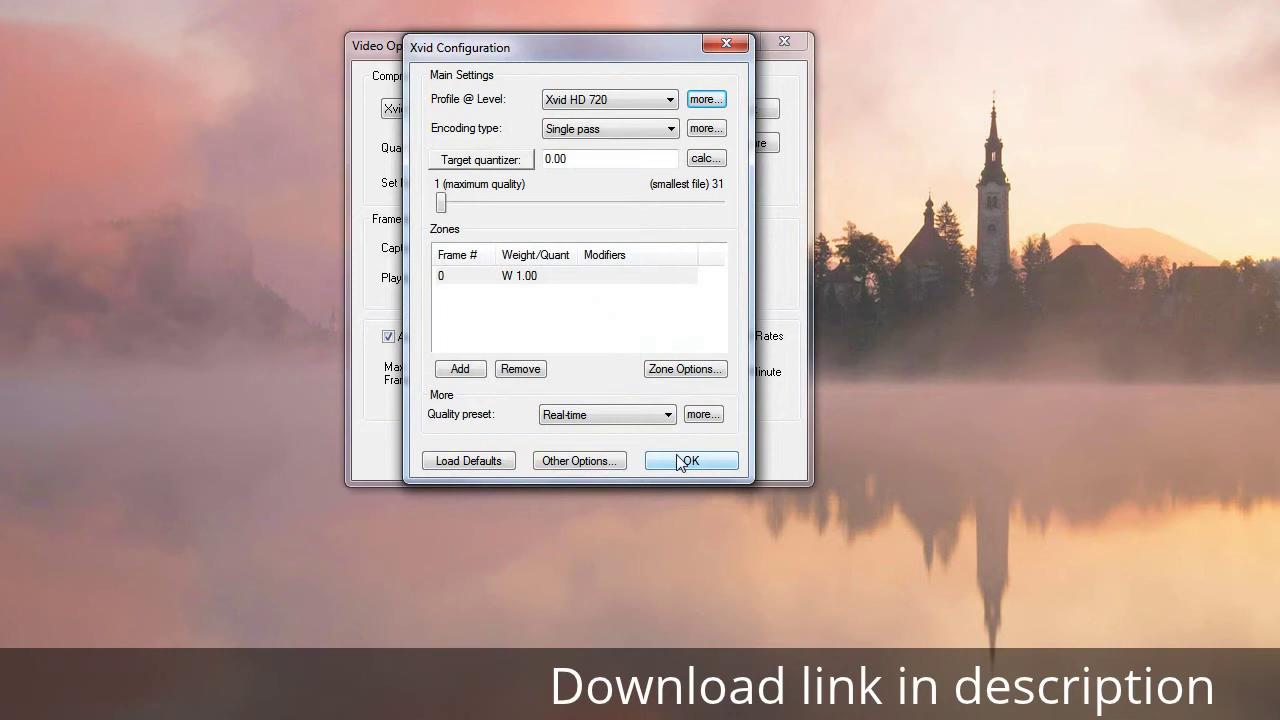
Examine the Xvid encoder's other options, accept the codec configuration and discard the video options changes.
{"action": "left_click", "coordinate": [588, 465]}
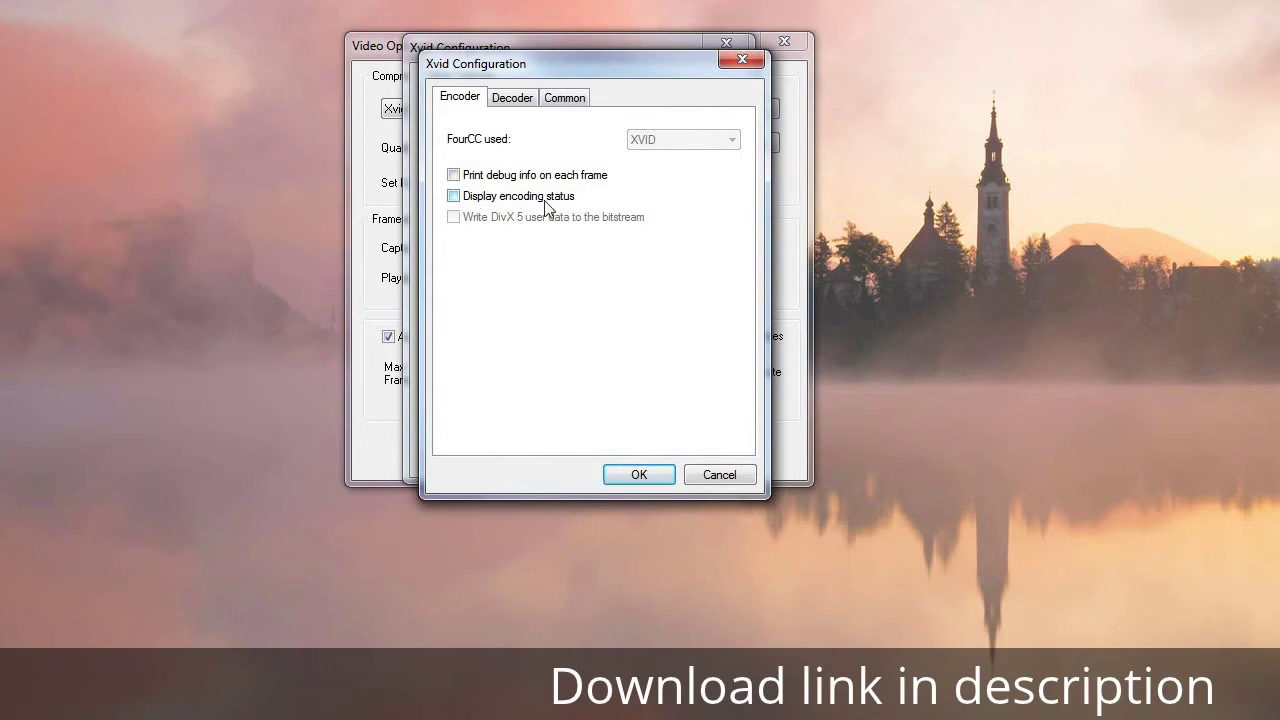
{"action": "left_click", "coordinate": [630, 475]}
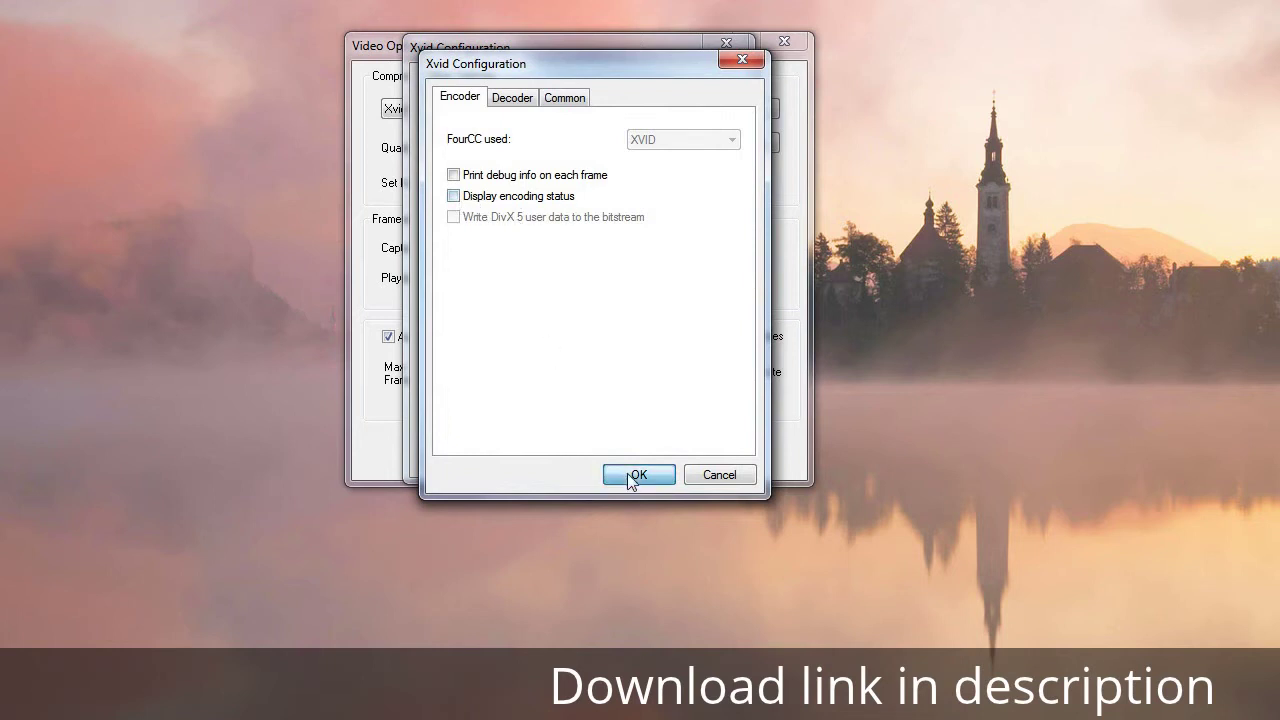
{"action": "left_click", "coordinate": [688, 462]}
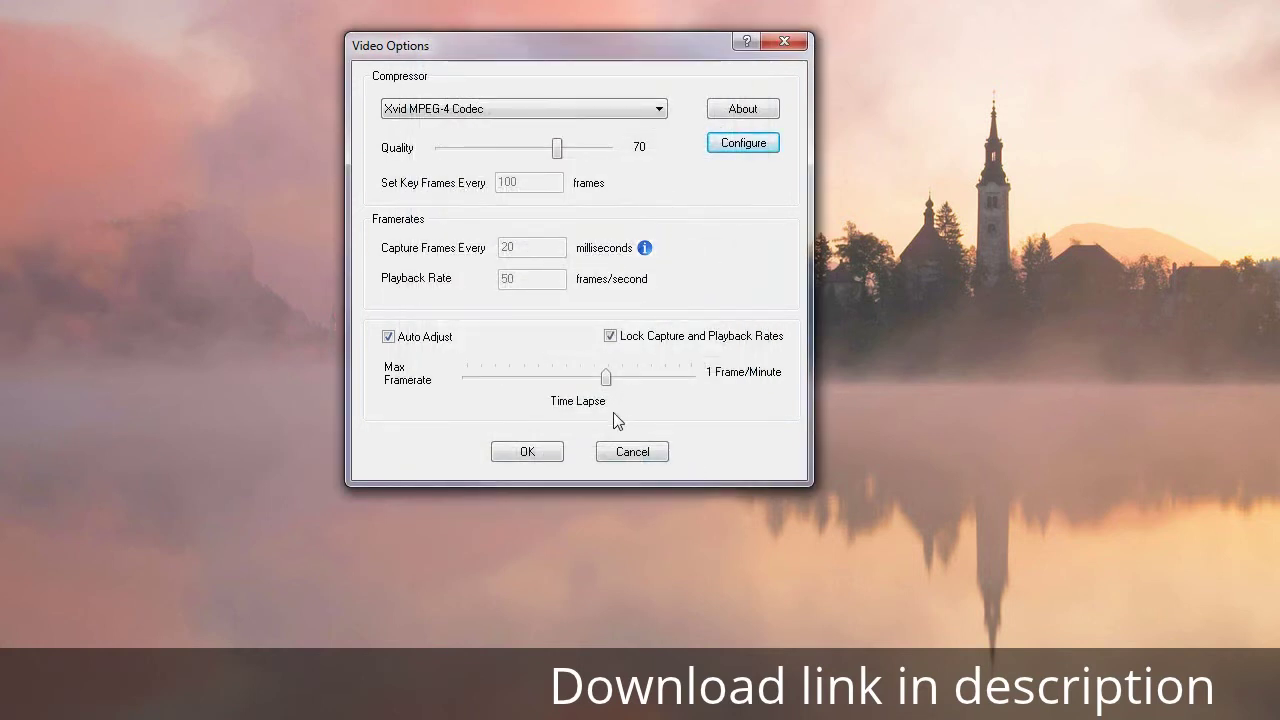
{"action": "left_click", "coordinate": [621, 451]}
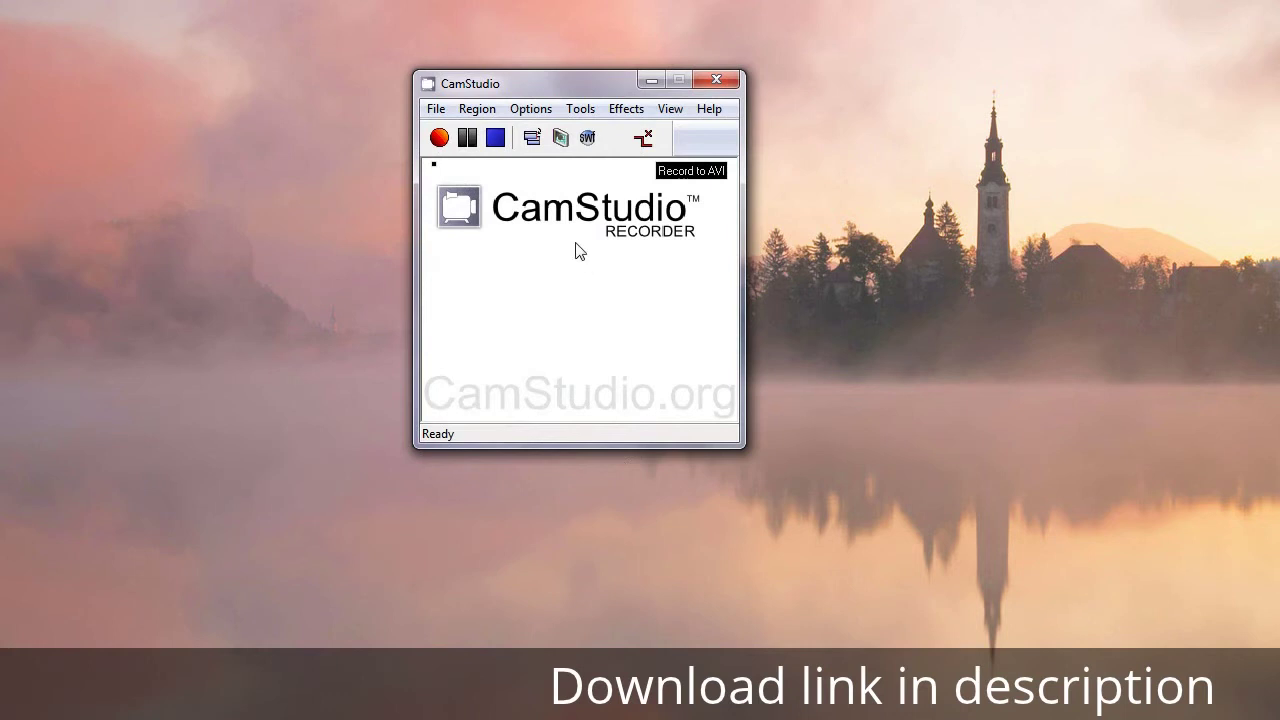
Set the recorder to record audio from the microphone.
{"action": "left_click", "coordinate": [529, 109]}
{"action": "mouse_move", "coordinate": [493, 125]}
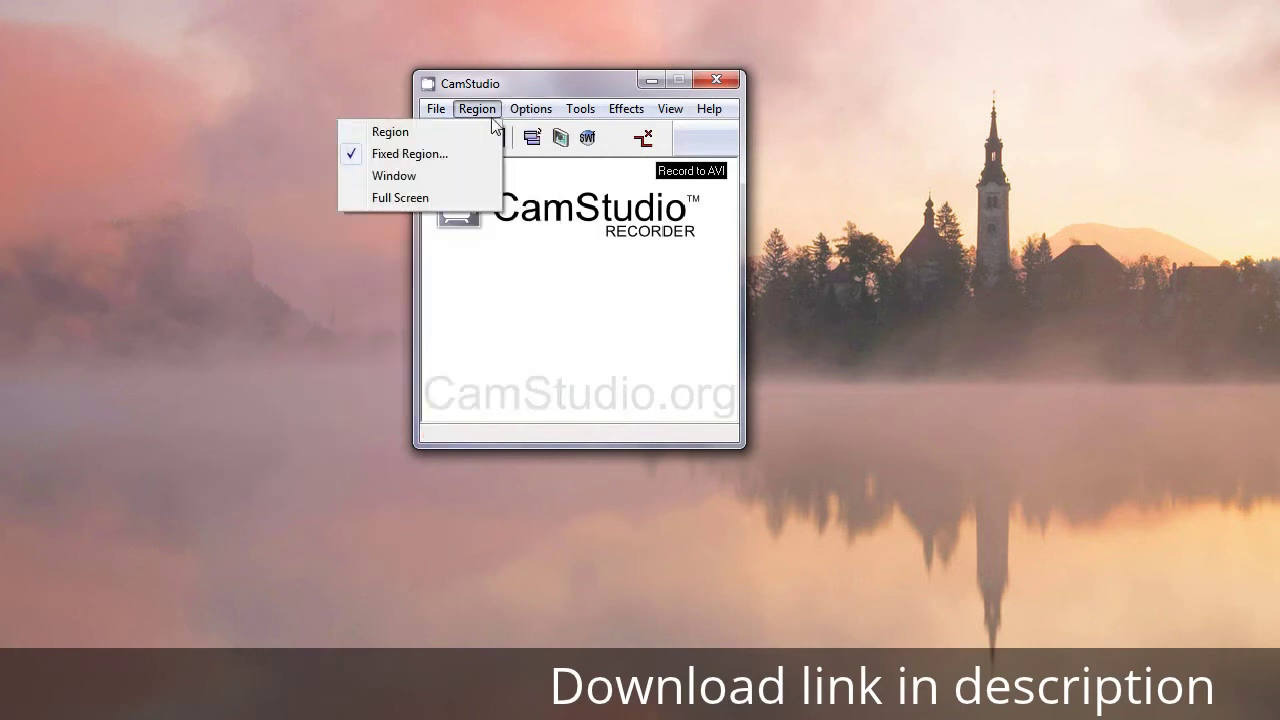
{"action": "mouse_move", "coordinate": [531, 112]}
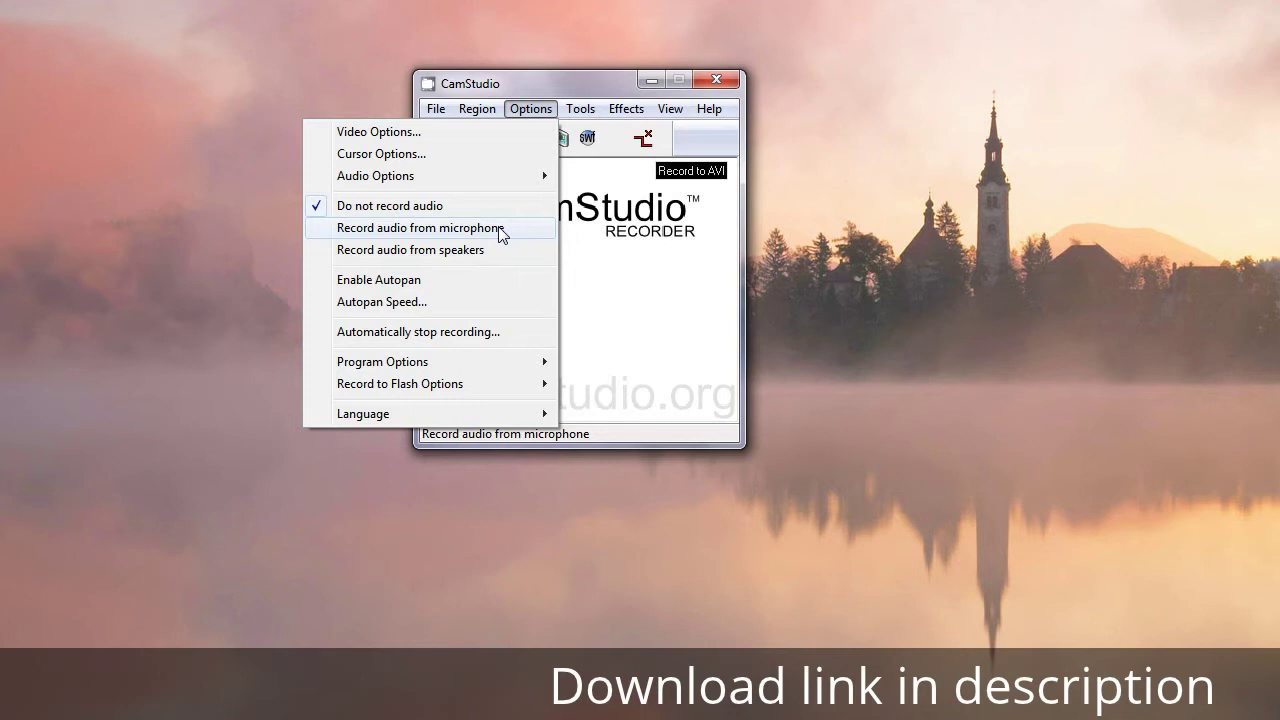
{"action": "left_click", "coordinate": [502, 229]}
Set the audio capture device in the microphone audio options to Stereo Mix (Realtek).
{"action": "left_click", "coordinate": [528, 110]}
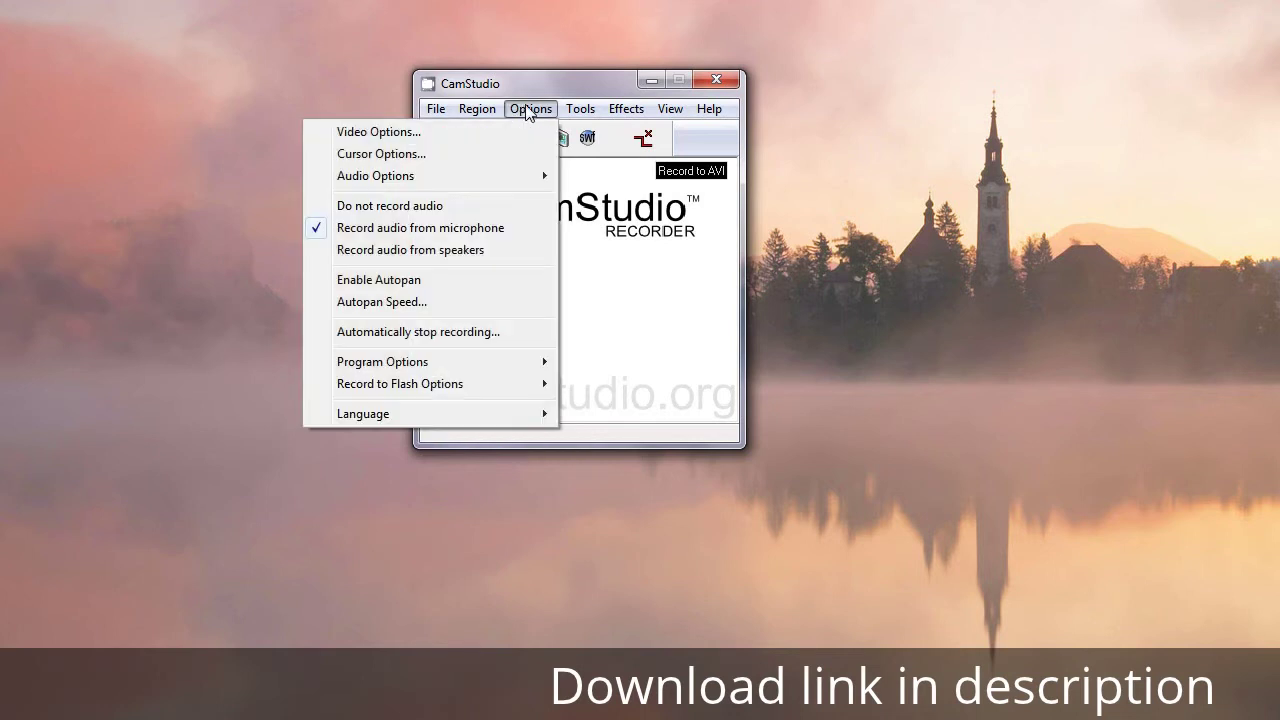
{"action": "mouse_move", "coordinate": [477, 180]}
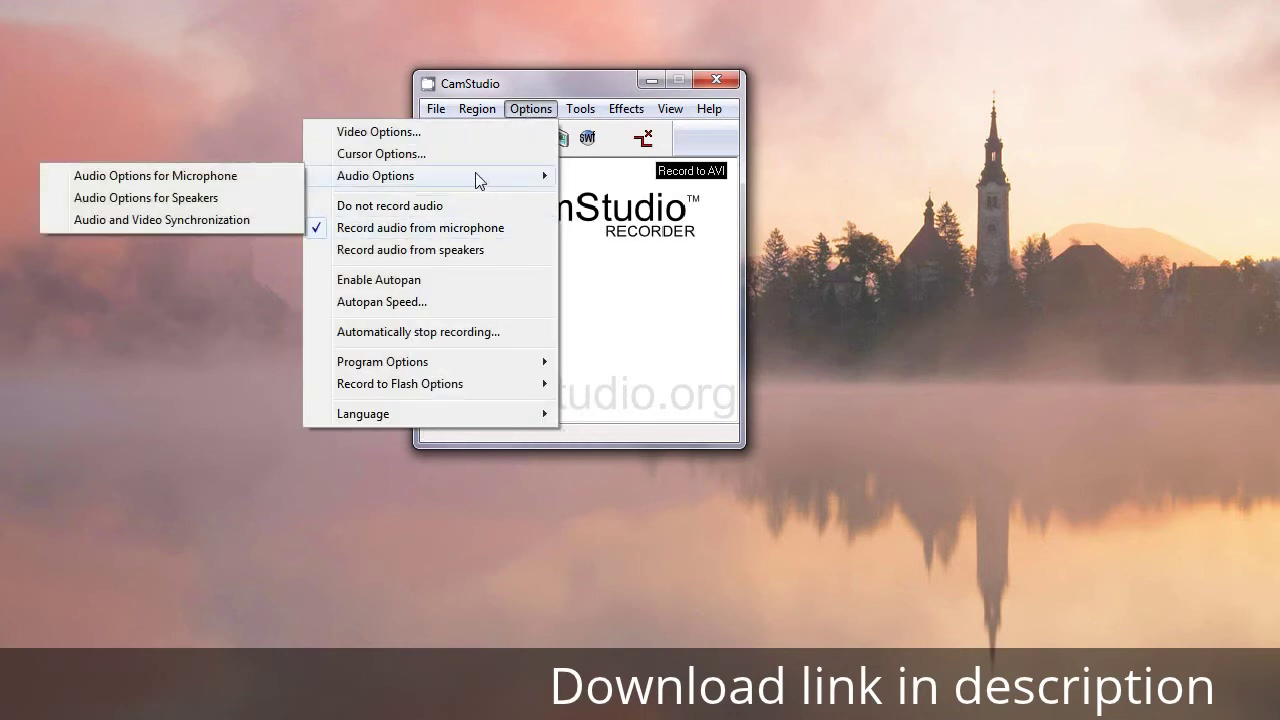
{"action": "left_click", "coordinate": [256, 177]}
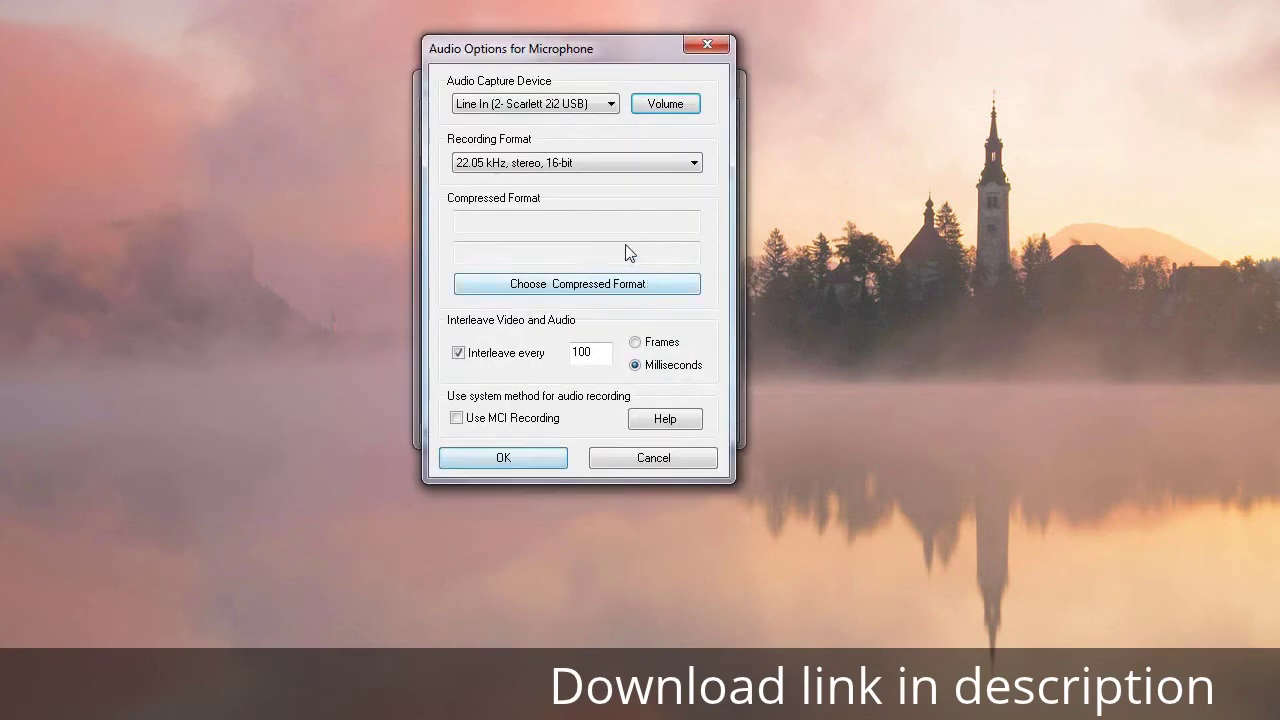
{"action": "left_click", "coordinate": [587, 108]}
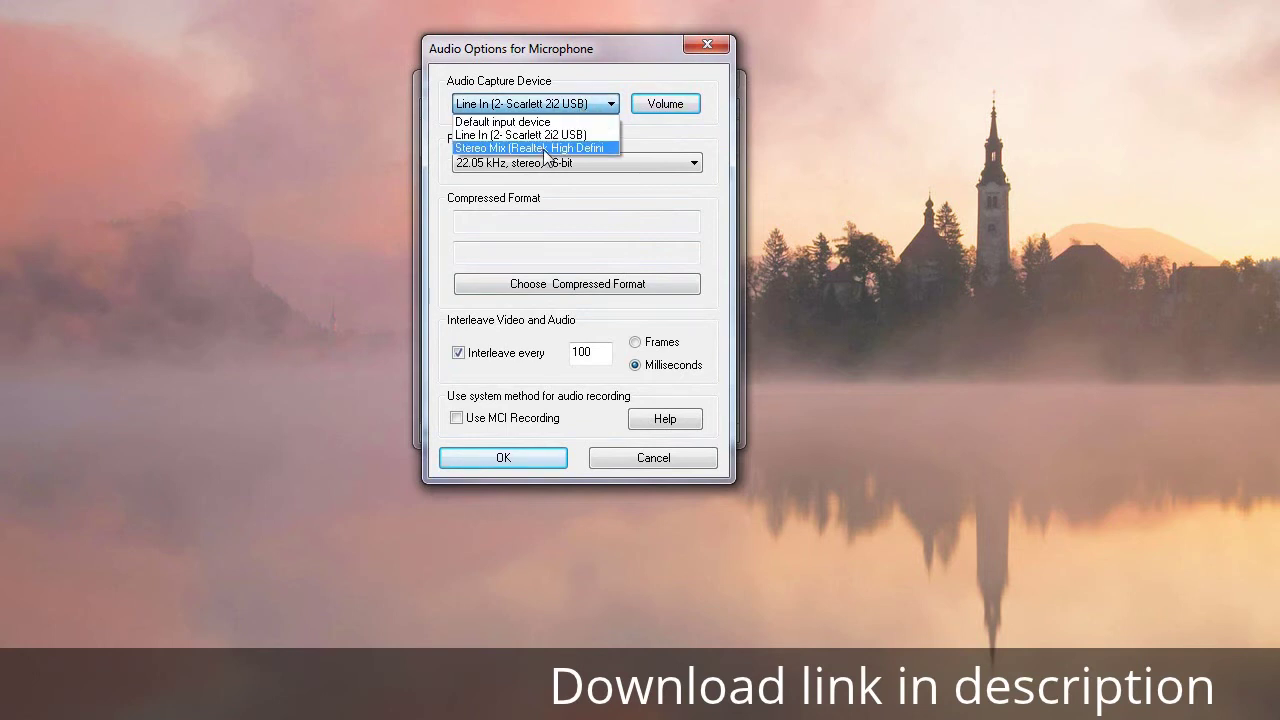
{"action": "left_click", "coordinate": [545, 150]}
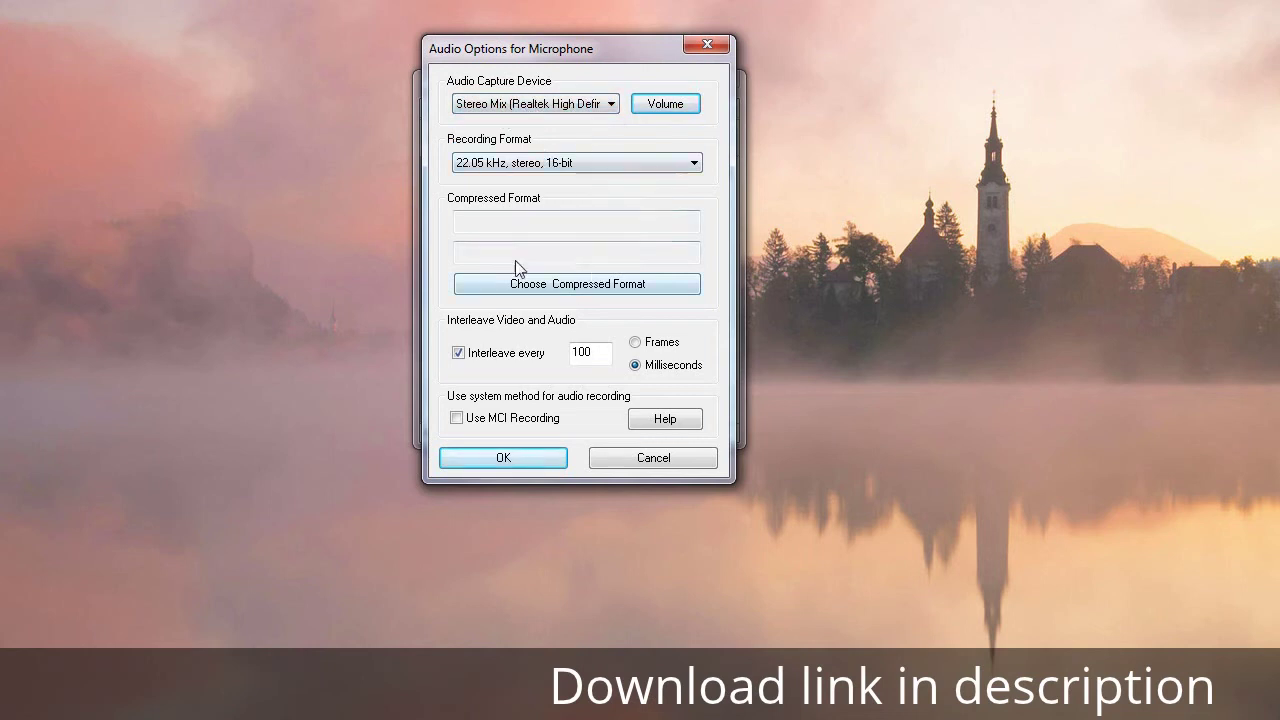
Try the 44.1 kHz, stereo, 16-bit recording format for the microphone, review the alternatives and discard the audio options changes.
{"action": "left_click", "coordinate": [638, 164]}
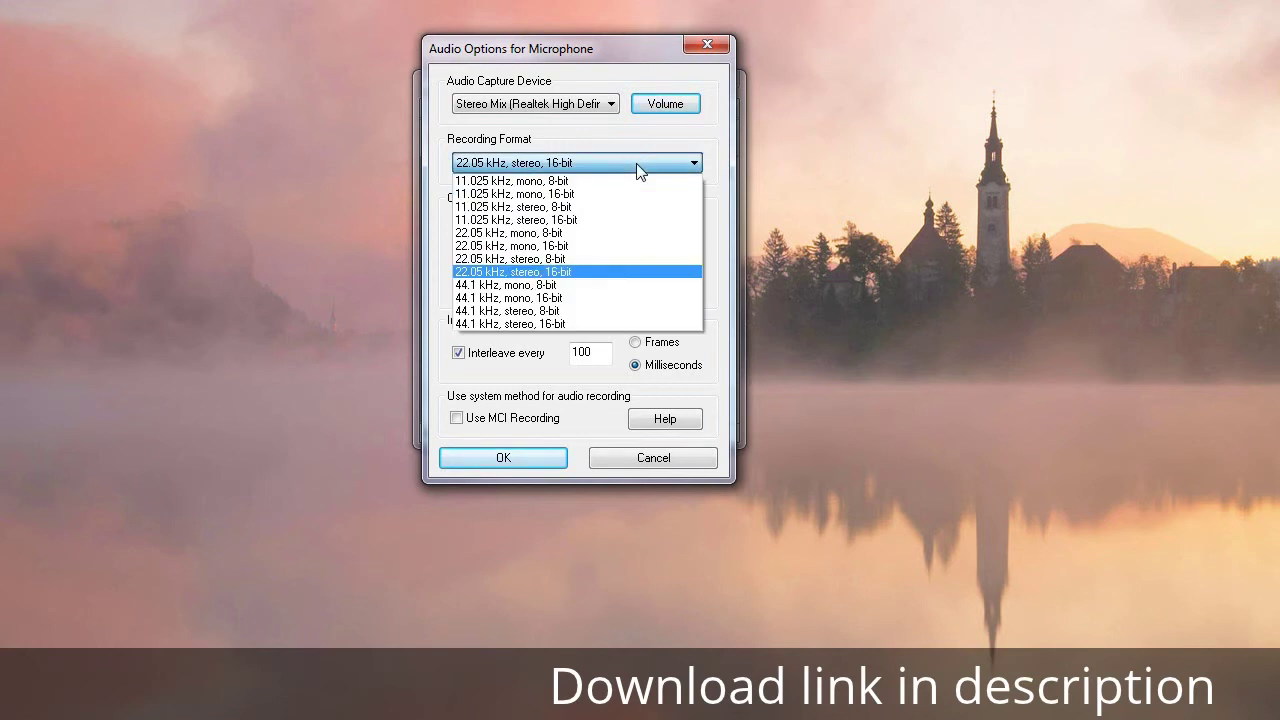
{"action": "left_click", "coordinate": [565, 325]}
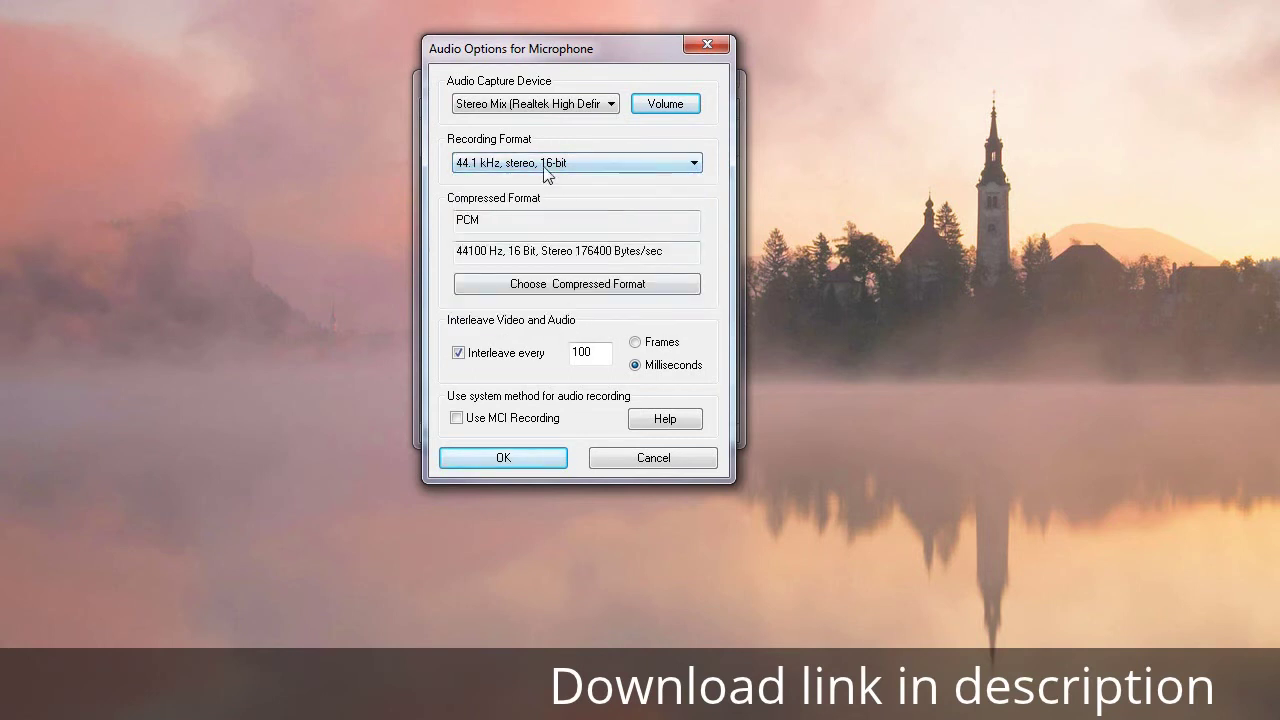
{"action": "left_click", "coordinate": [614, 168]}
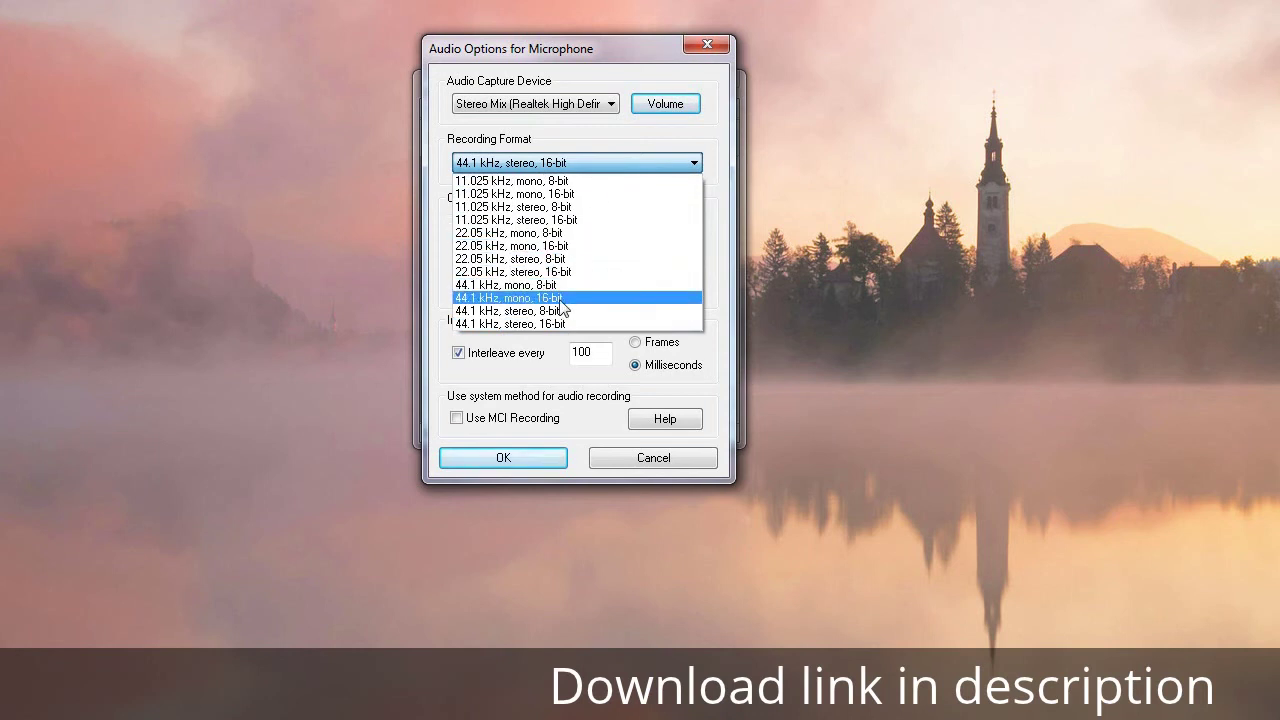
{"action": "left_click", "coordinate": [549, 383]}
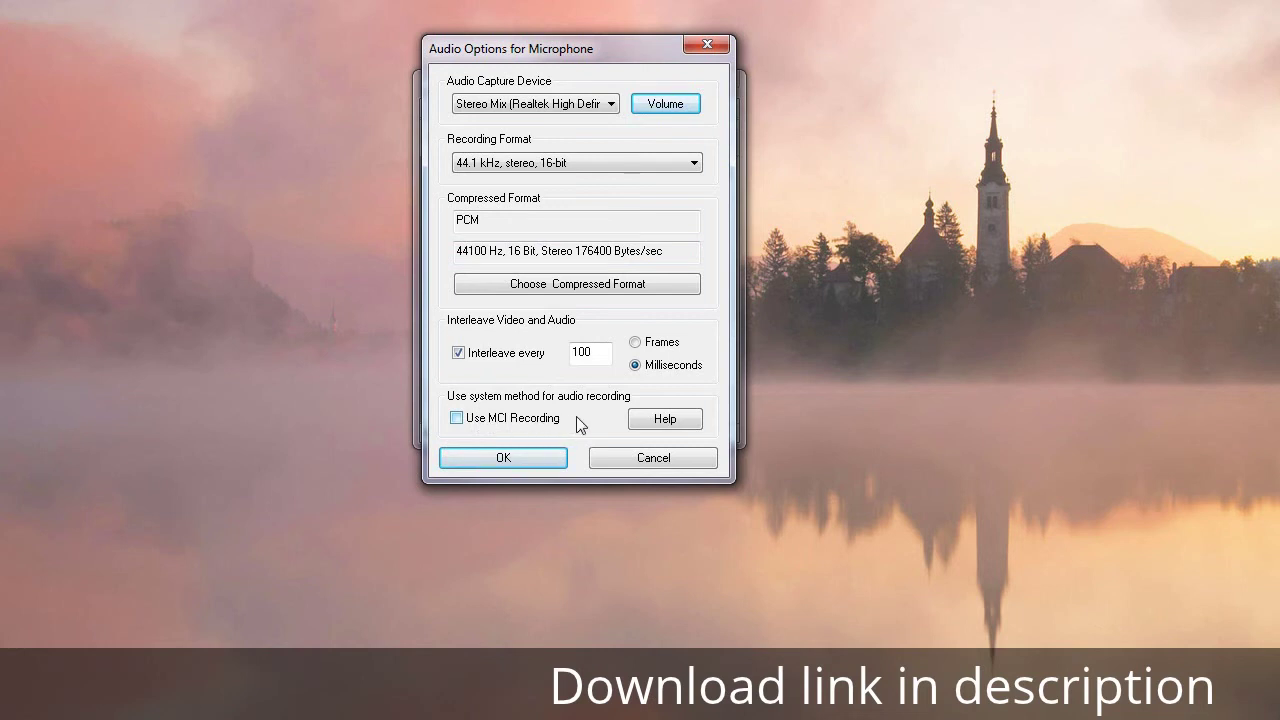
{"action": "left_click", "coordinate": [634, 460]}
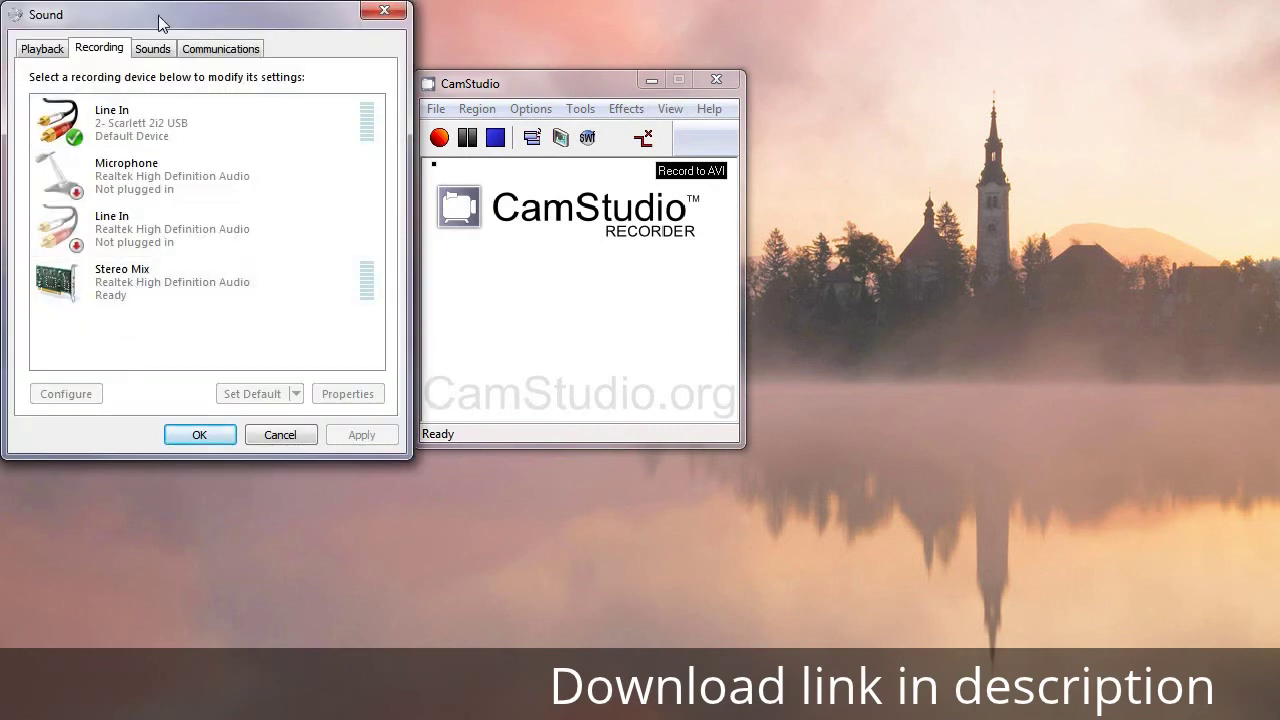
In the Windows Sound recording devices, examine the options for showing disabled and disconnected devices and those for Stereo Mix.
{"action": "left_click_drag", "start_coordinate": [157, 21], "coordinate": [230, 73]}
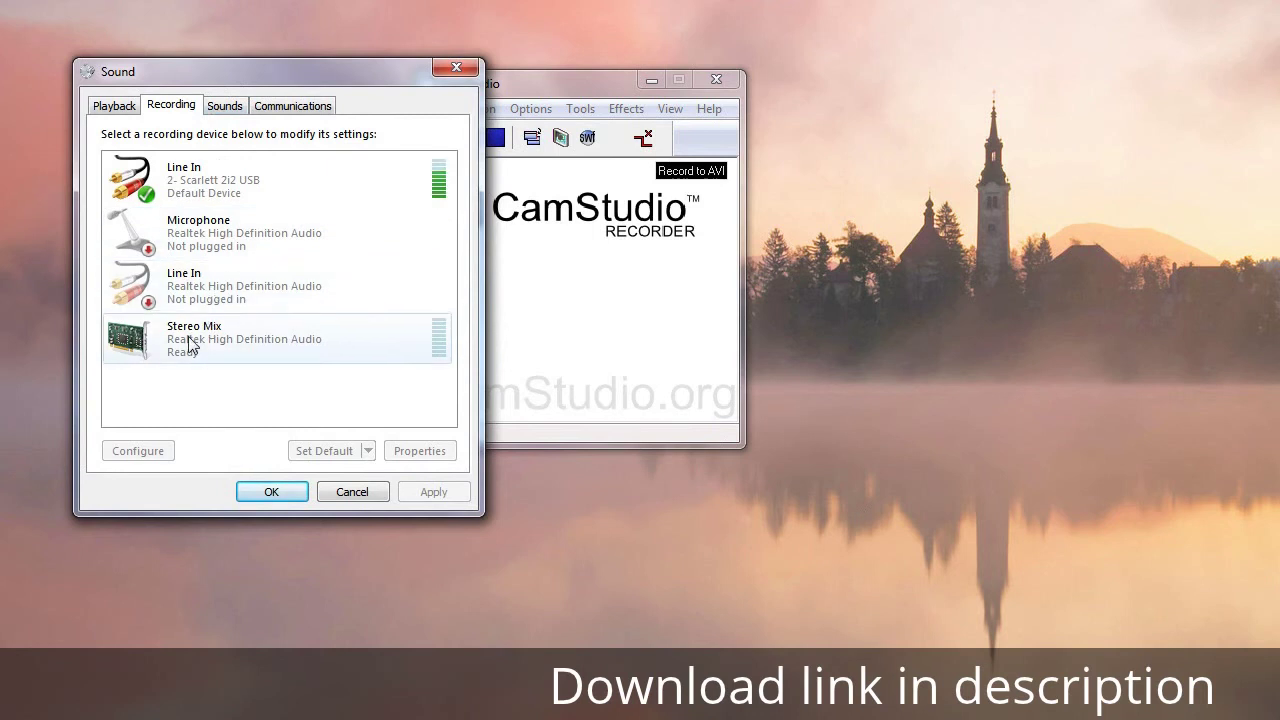
{"action": "right_click", "coordinate": [210, 388]}
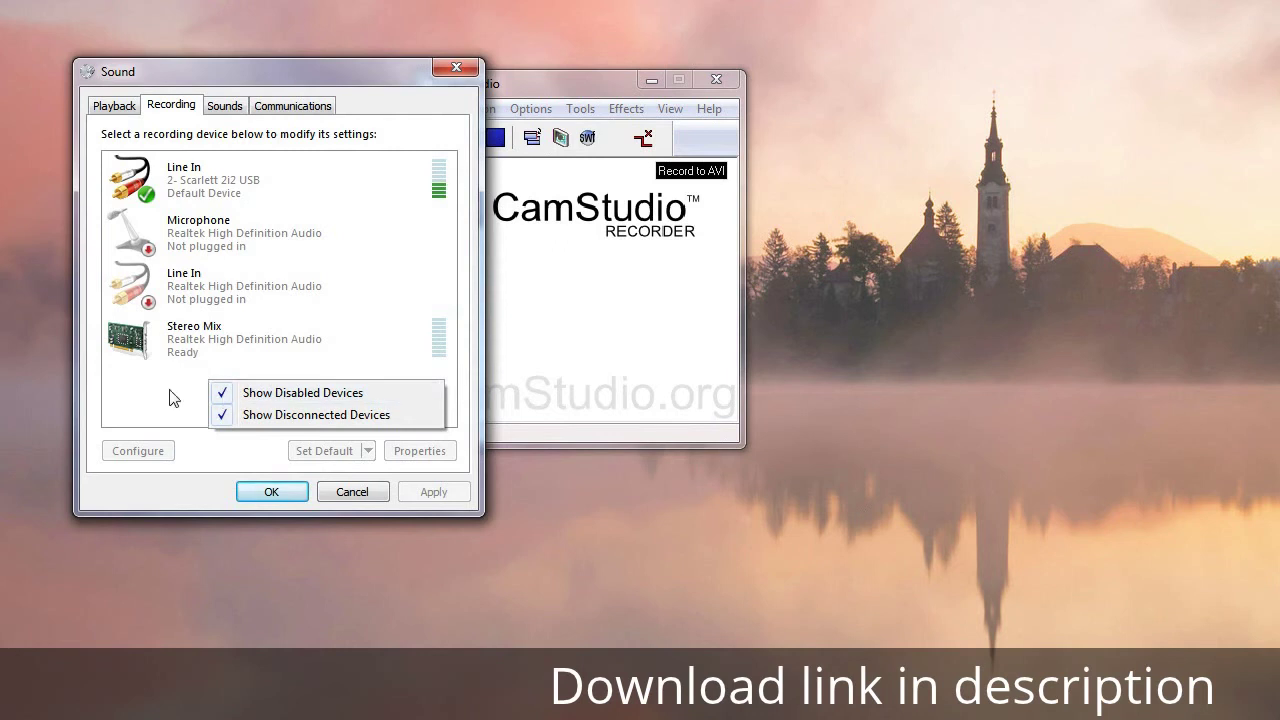
{"action": "right_click", "coordinate": [170, 392]}
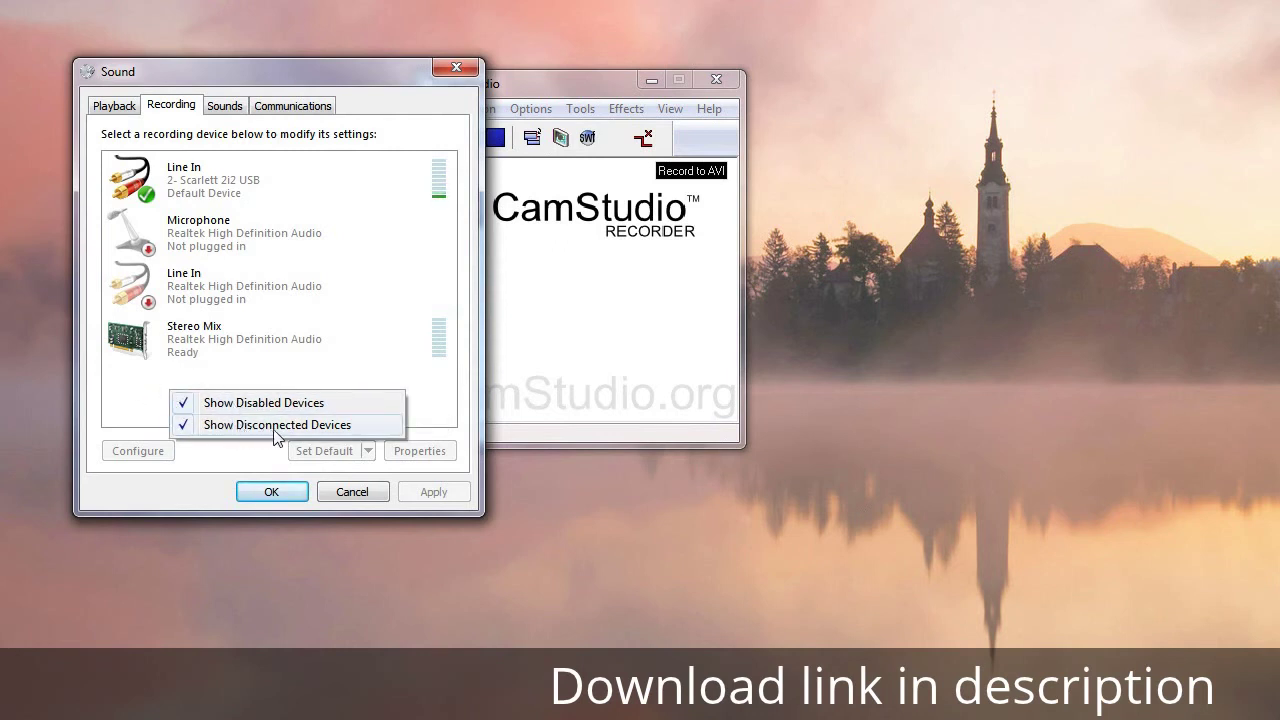
{"action": "left_click", "coordinate": [268, 372]}
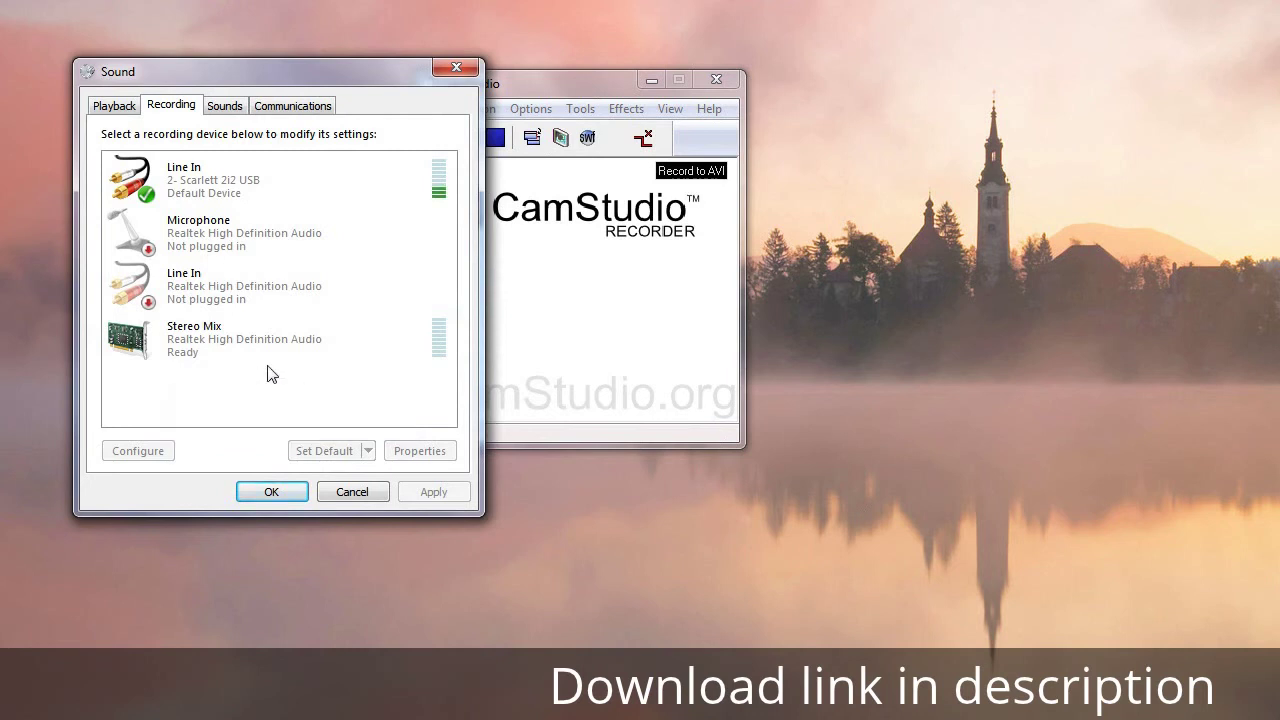
{"action": "right_click", "coordinate": [209, 338]}
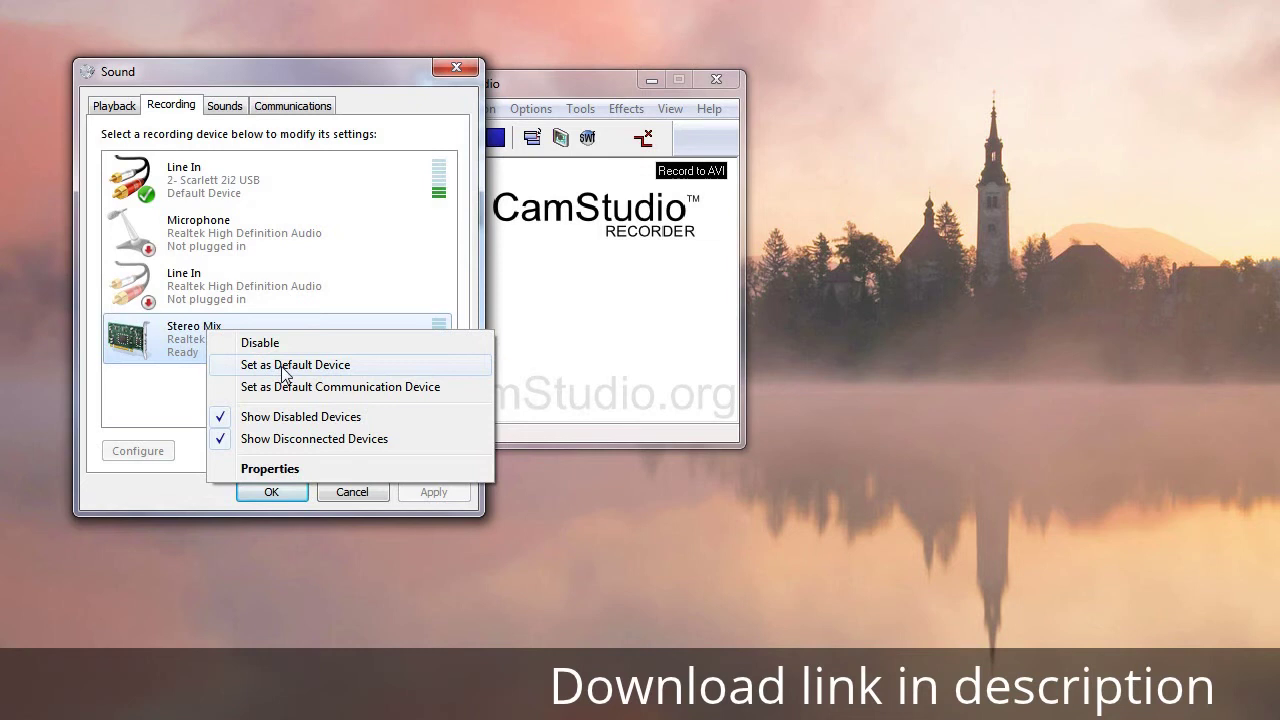
{"action": "left_click", "coordinate": [189, 396]}
Examine the Listen settings and playback device choices of Stereo Mix, and close the sound settings without changes.
{"action": "double_click", "coordinate": [200, 349]}
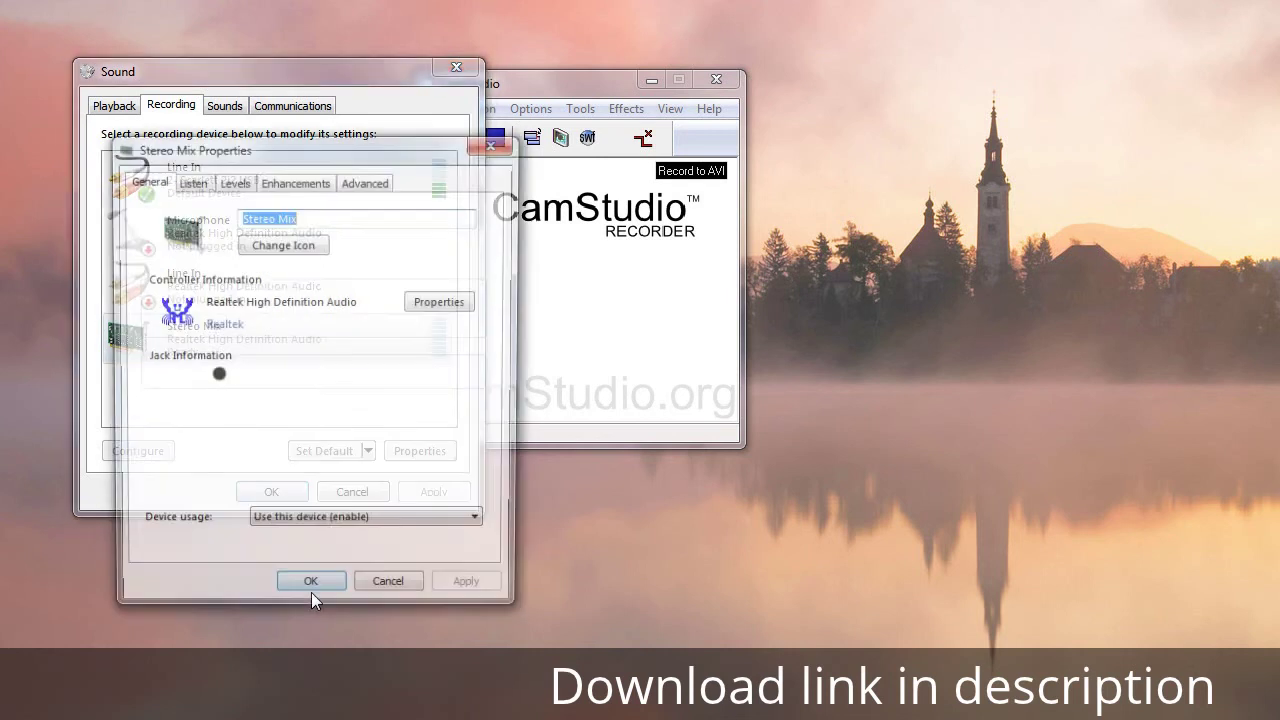
{"action": "left_click", "coordinate": [192, 182]}
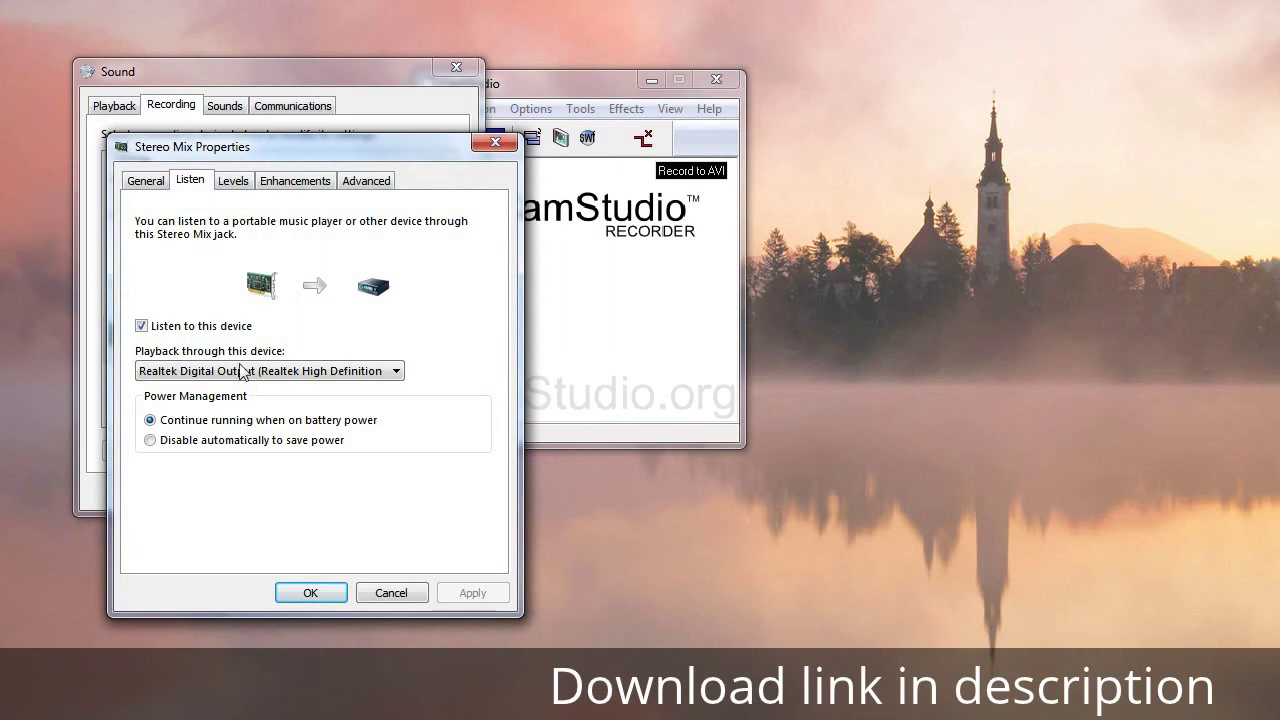
{"action": "left_click", "coordinate": [372, 374]}
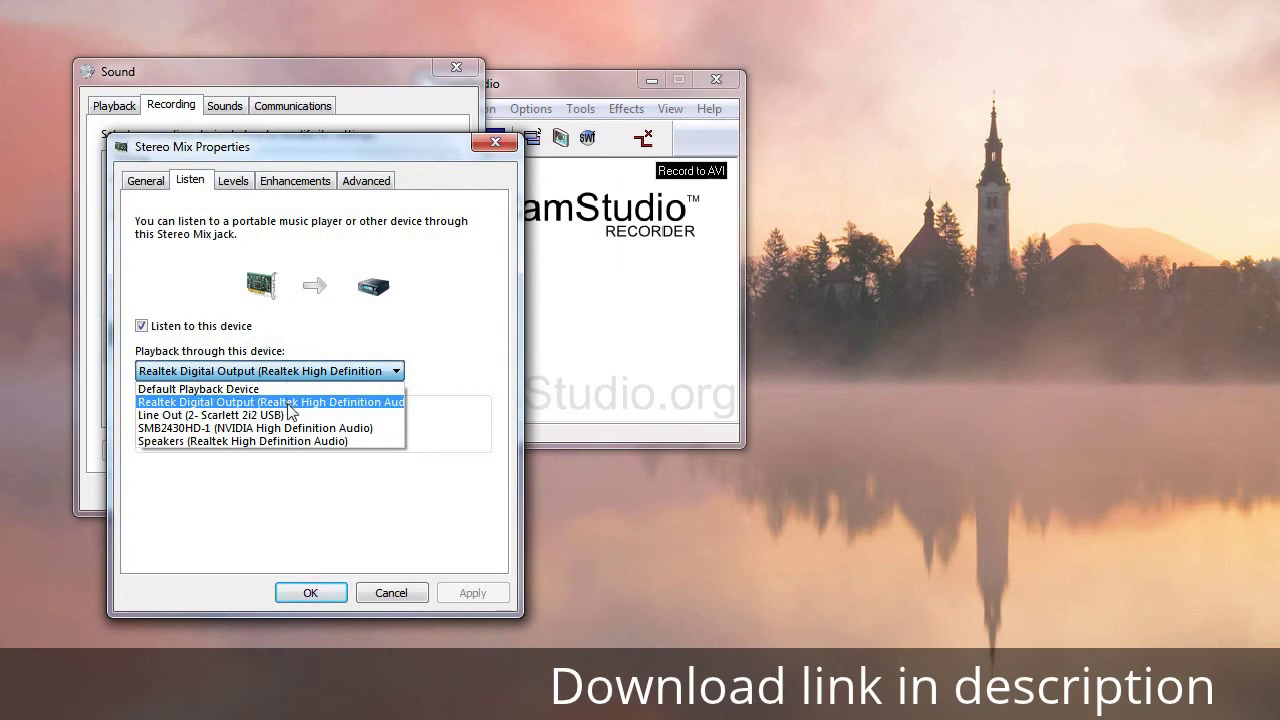
{"action": "left_click", "coordinate": [443, 410]}
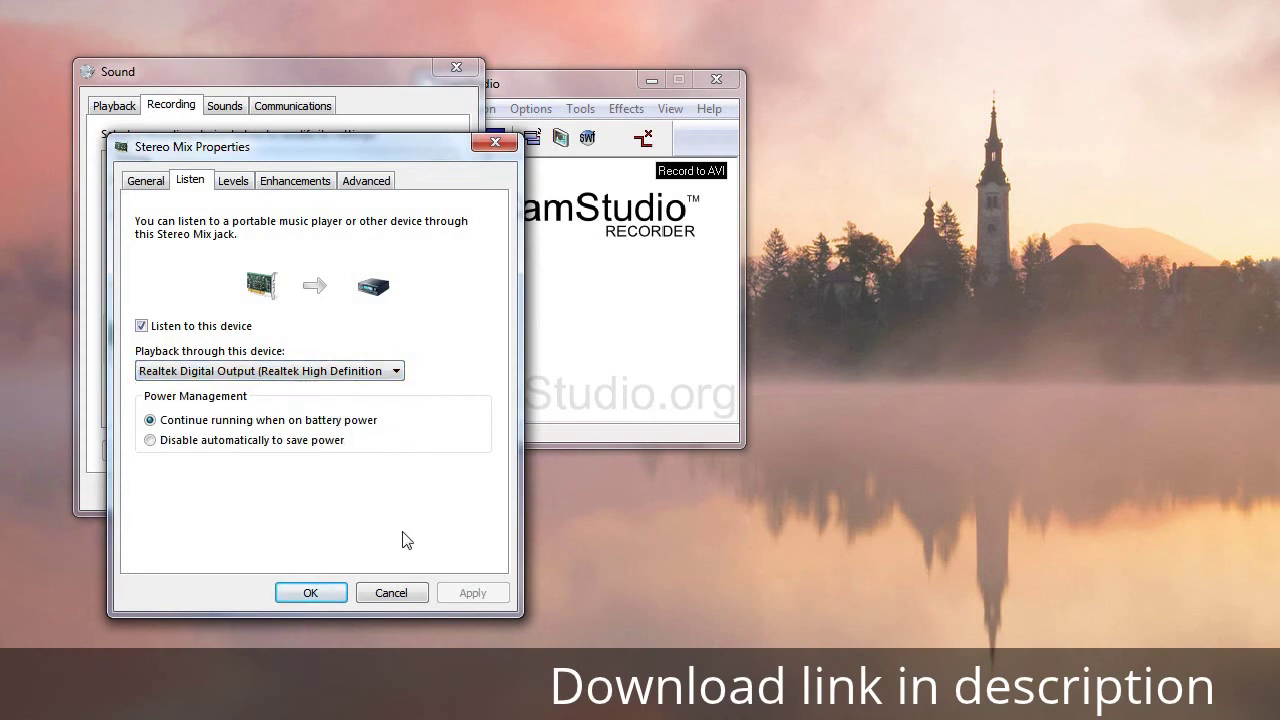
{"action": "left_click", "coordinate": [412, 590]}
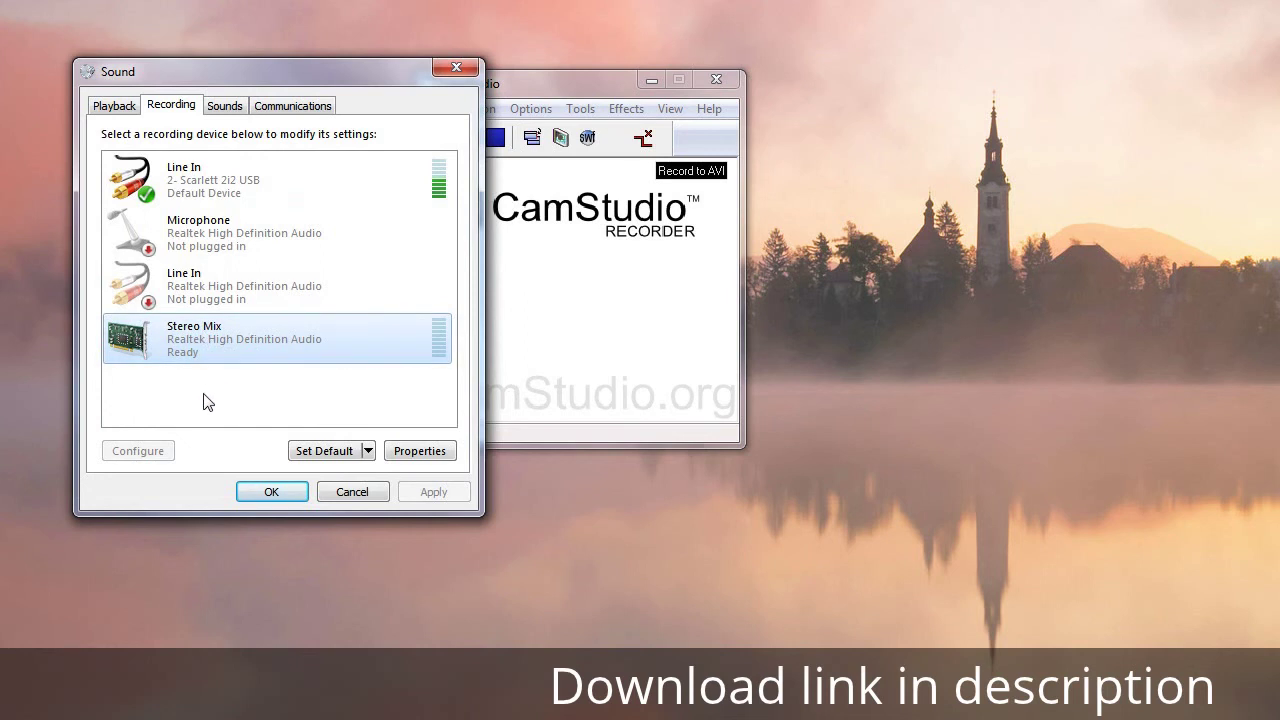
{"action": "left_click", "coordinate": [351, 492]}
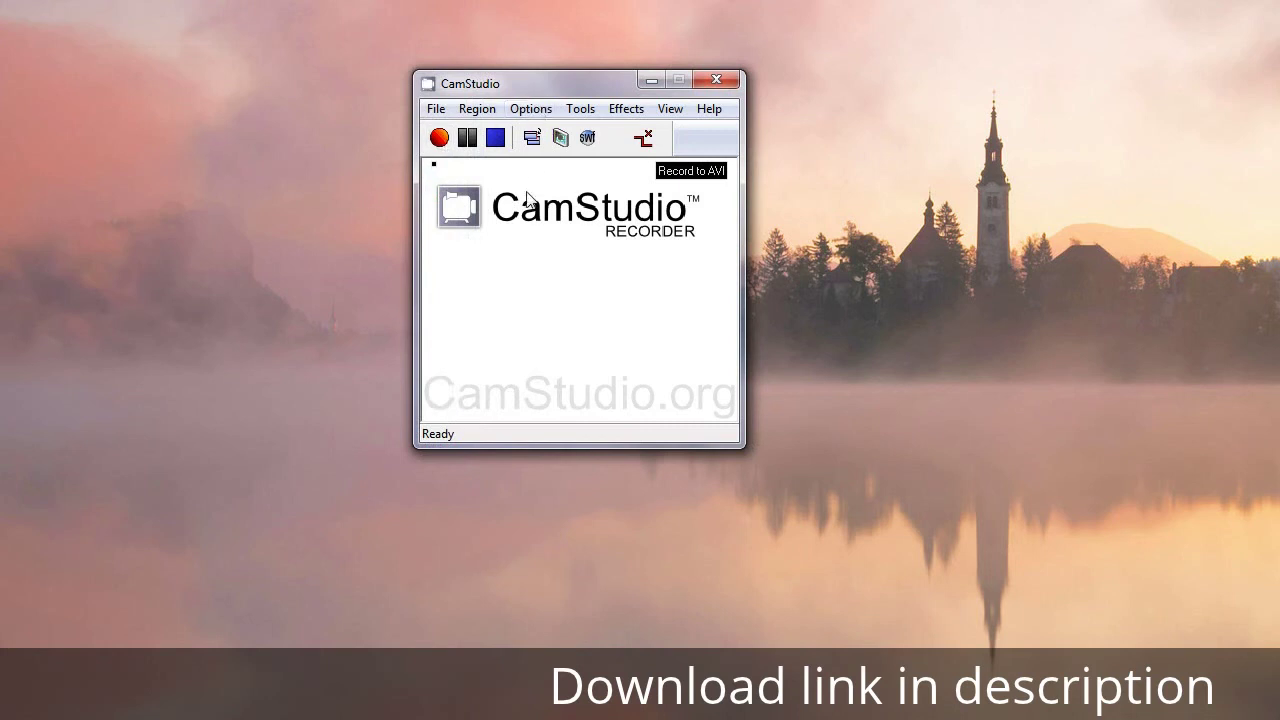
{"action": "left_click", "coordinate": [531, 110]}
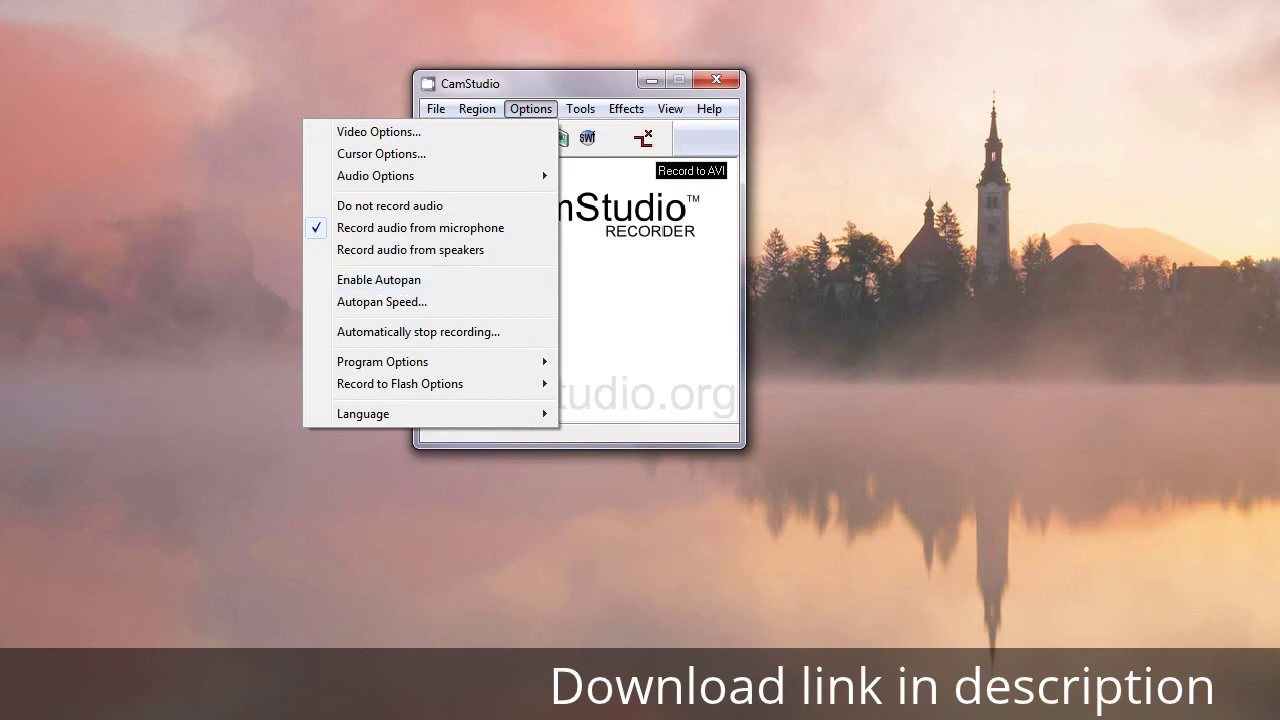
{"action": "left_click", "coordinate": [5, 706]}
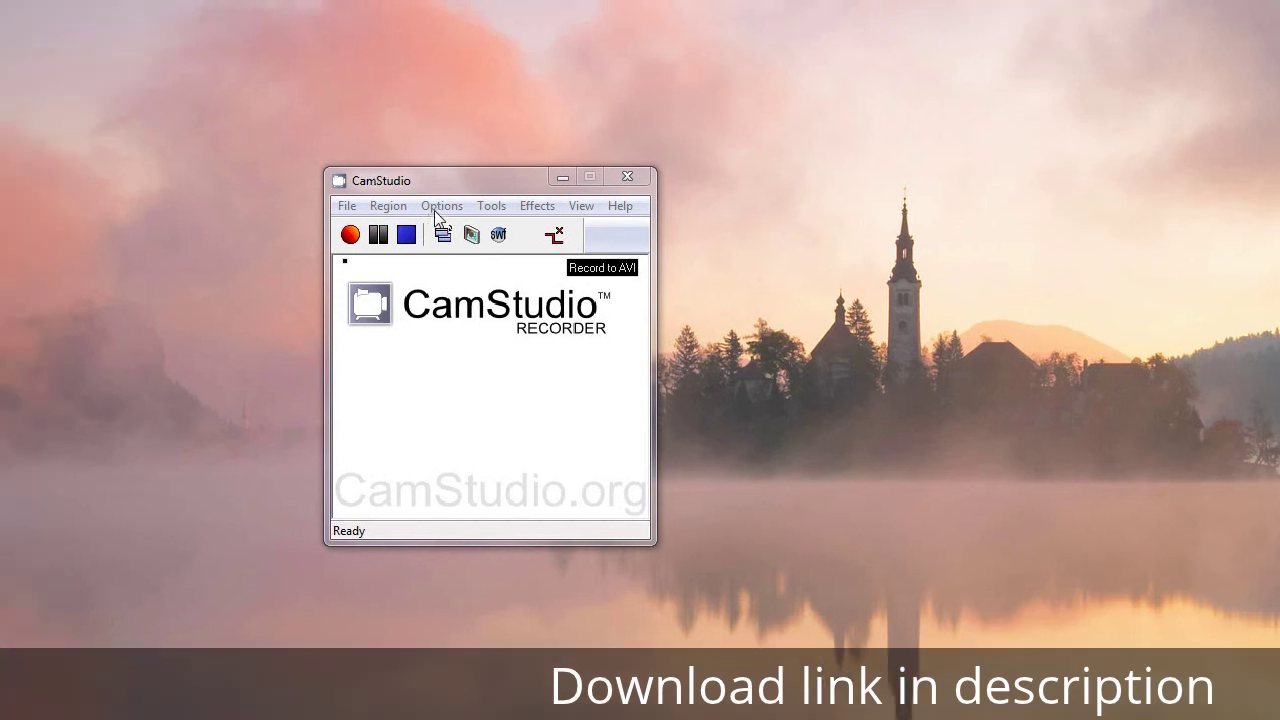
Enable a fixed top-left corner for the fixed recording region and set both its left and top positions to 200.
{"action": "left_click", "coordinate": [390, 207]}
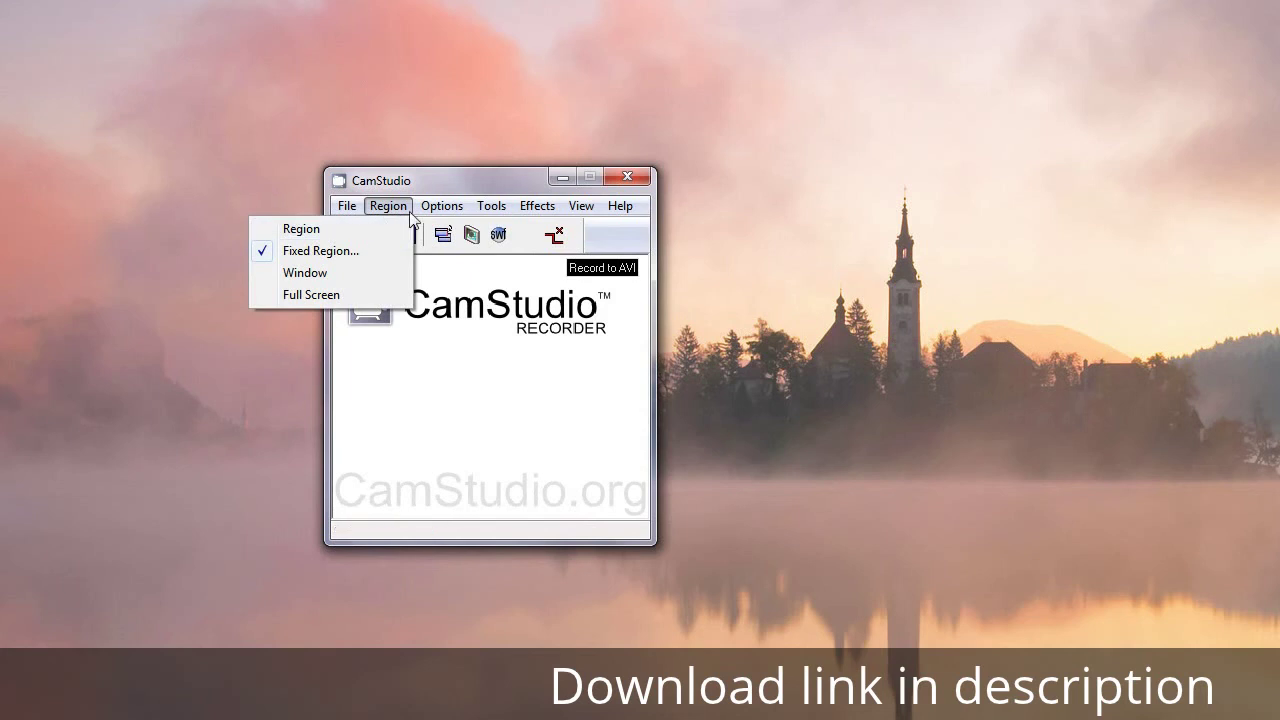
{"action": "mouse_move", "coordinate": [440, 212]}
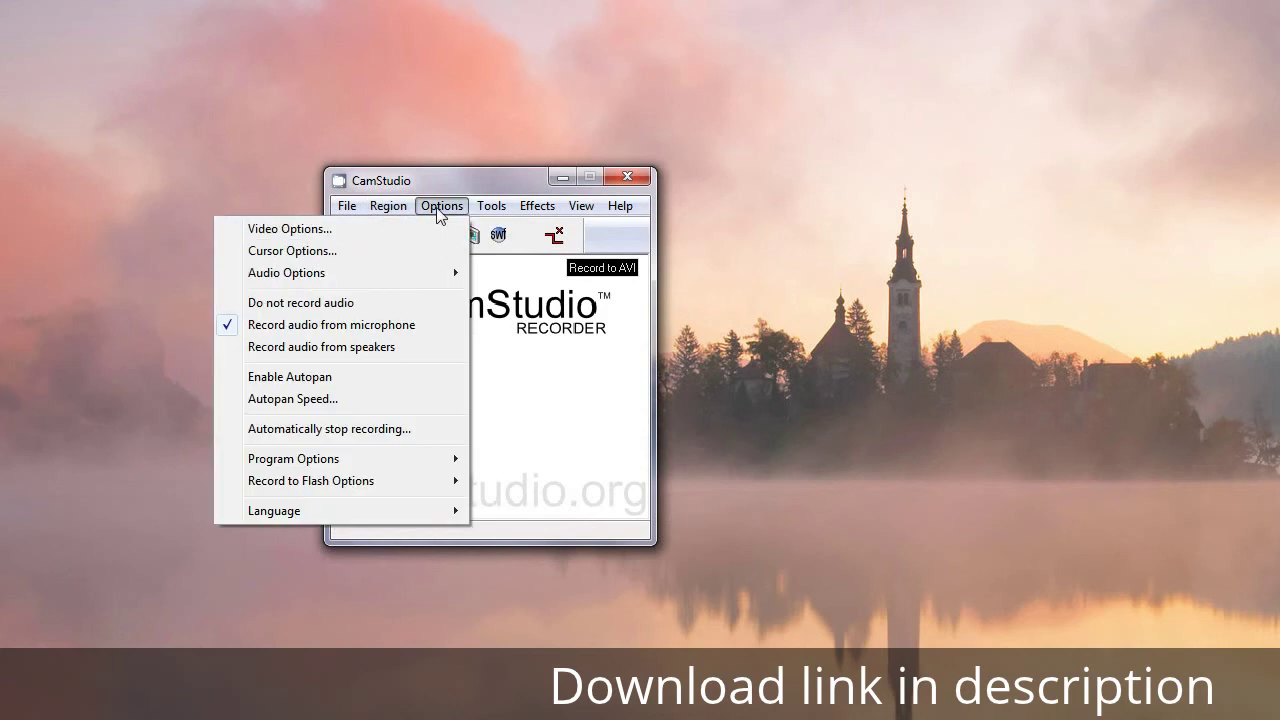
{"action": "mouse_move", "coordinate": [392, 212]}
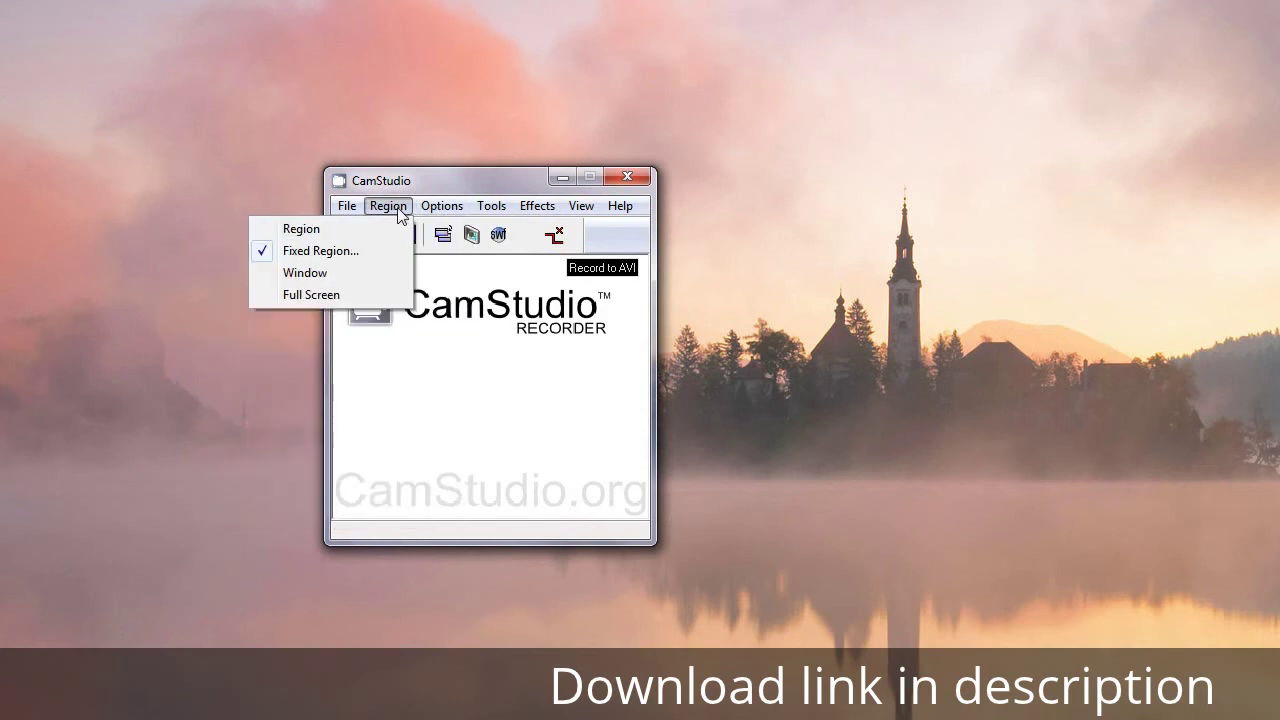
{"action": "left_click", "coordinate": [353, 251]}
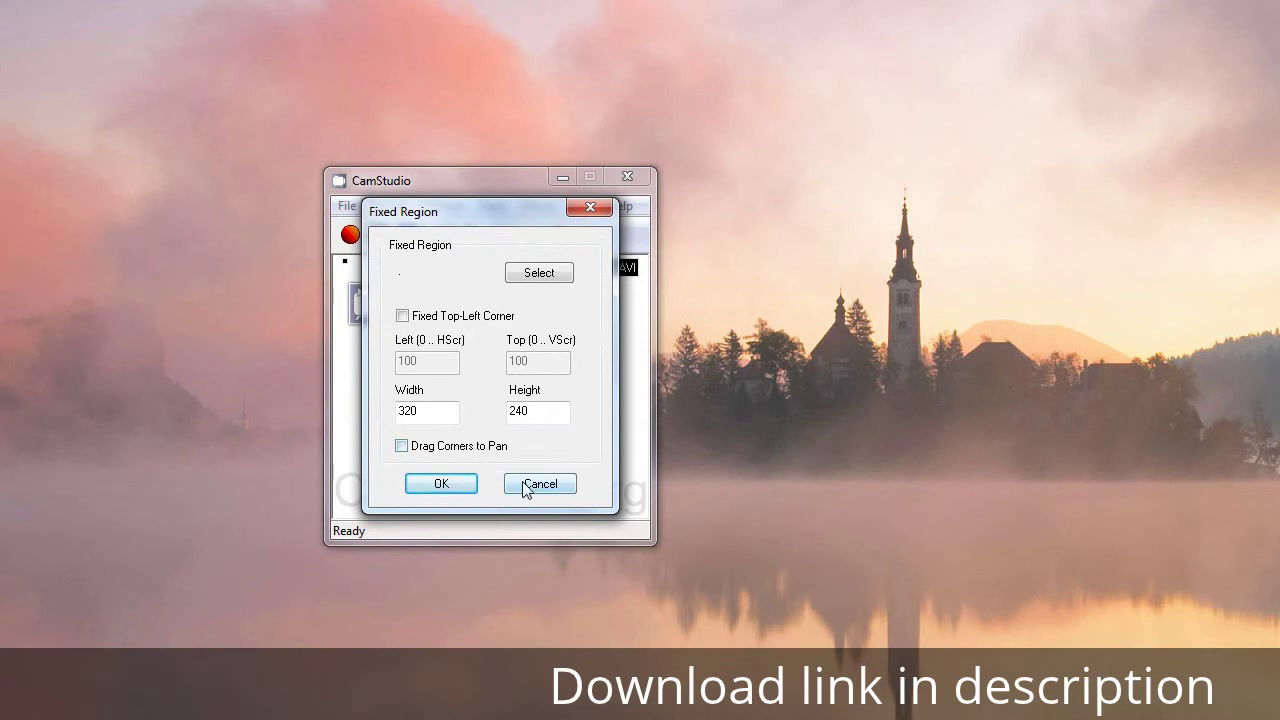
{"action": "left_click", "coordinate": [403, 318]}
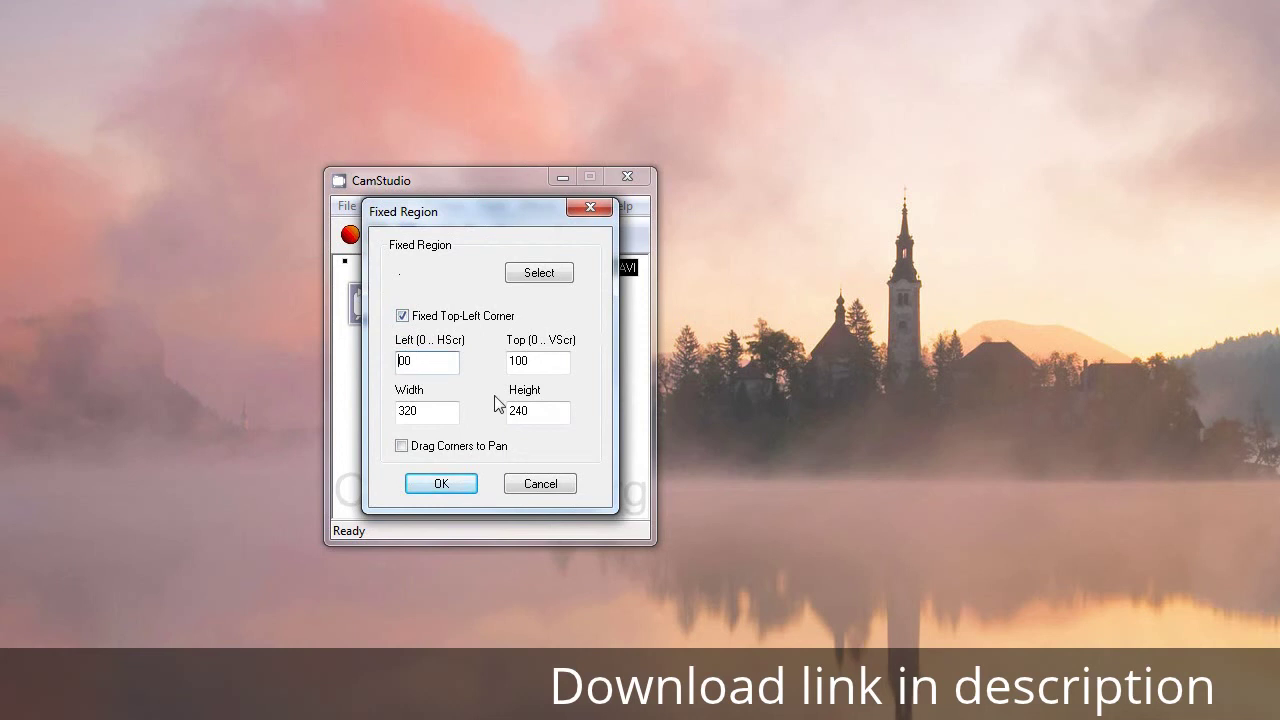
{"action": "key", "text": "BackSpace"}
{"action": "type", "text": "2"}
{"action": "left_click", "coordinate": [518, 365]}
{"action": "key", "text": "BackSpace"}
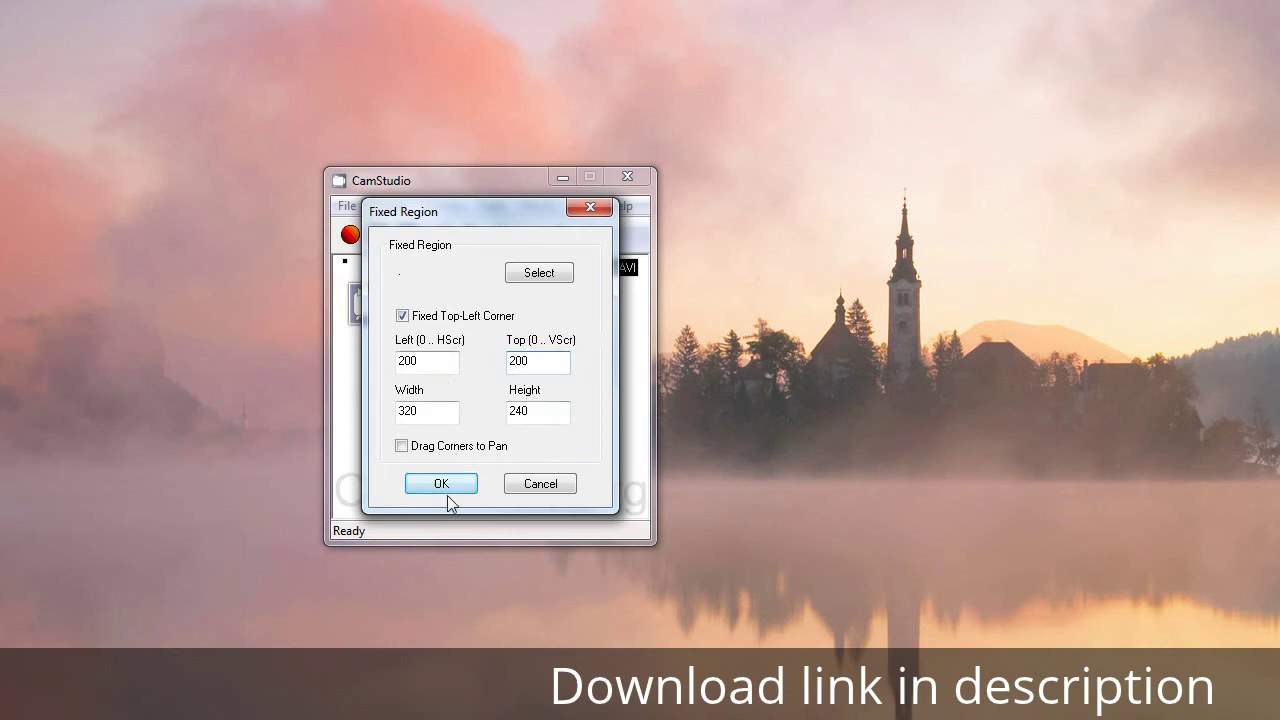
Set the fixed region's width to 1280, change its height and accept the region settings.
{"action": "double_click", "coordinate": [415, 418]}
{"action": "type", "text": "1280a"}
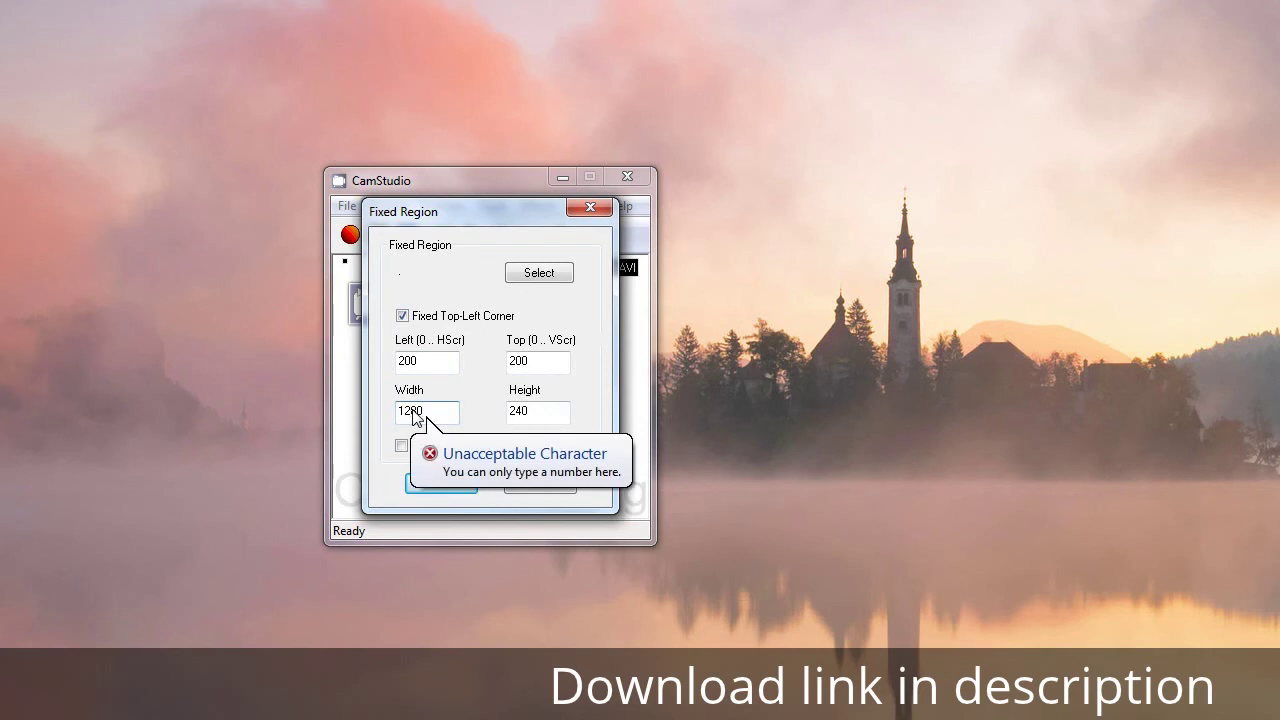
{"action": "double_click", "coordinate": [508, 420]}
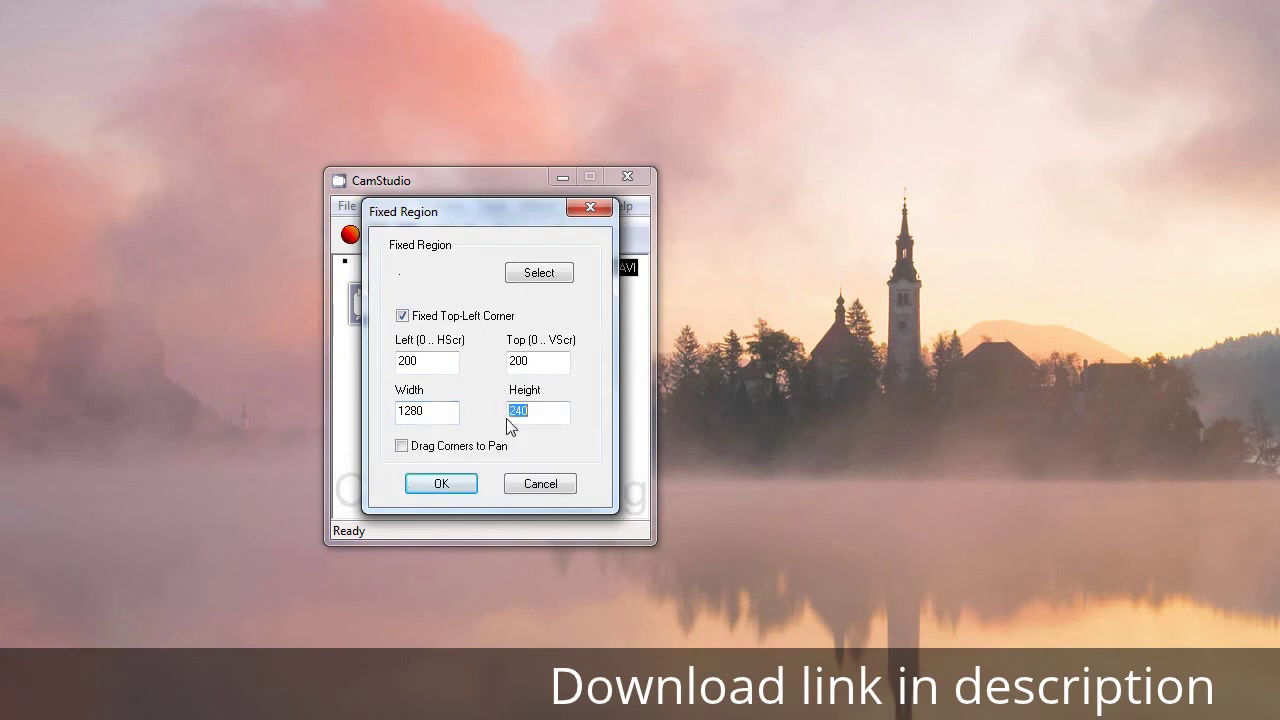
{"action": "type", "text": "72"}
{"action": "double_click", "coordinate": [431, 421]}
{"action": "left_click", "coordinate": [547, 424]}
{"action": "left_click", "coordinate": [457, 484]}
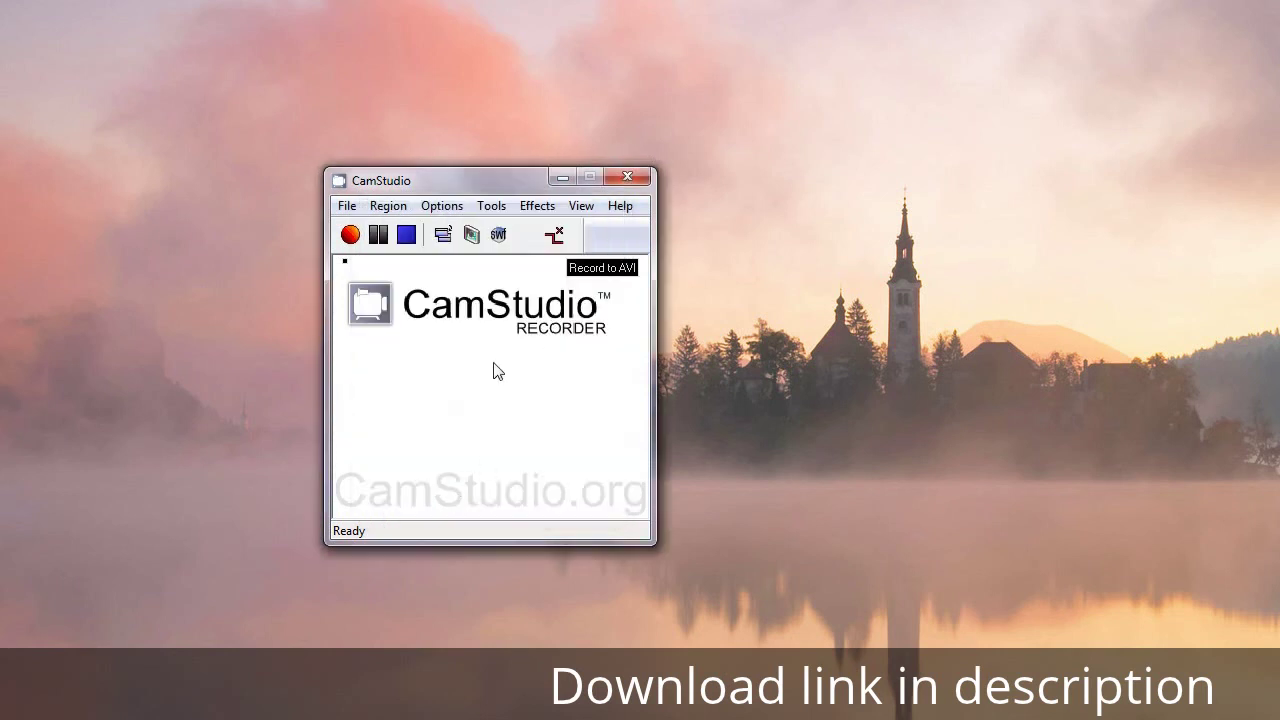
Adjust the max framerate in the video options to 25 frames/second, capturing a frame every 40 milliseconds.
{"action": "left_click", "coordinate": [491, 205]}
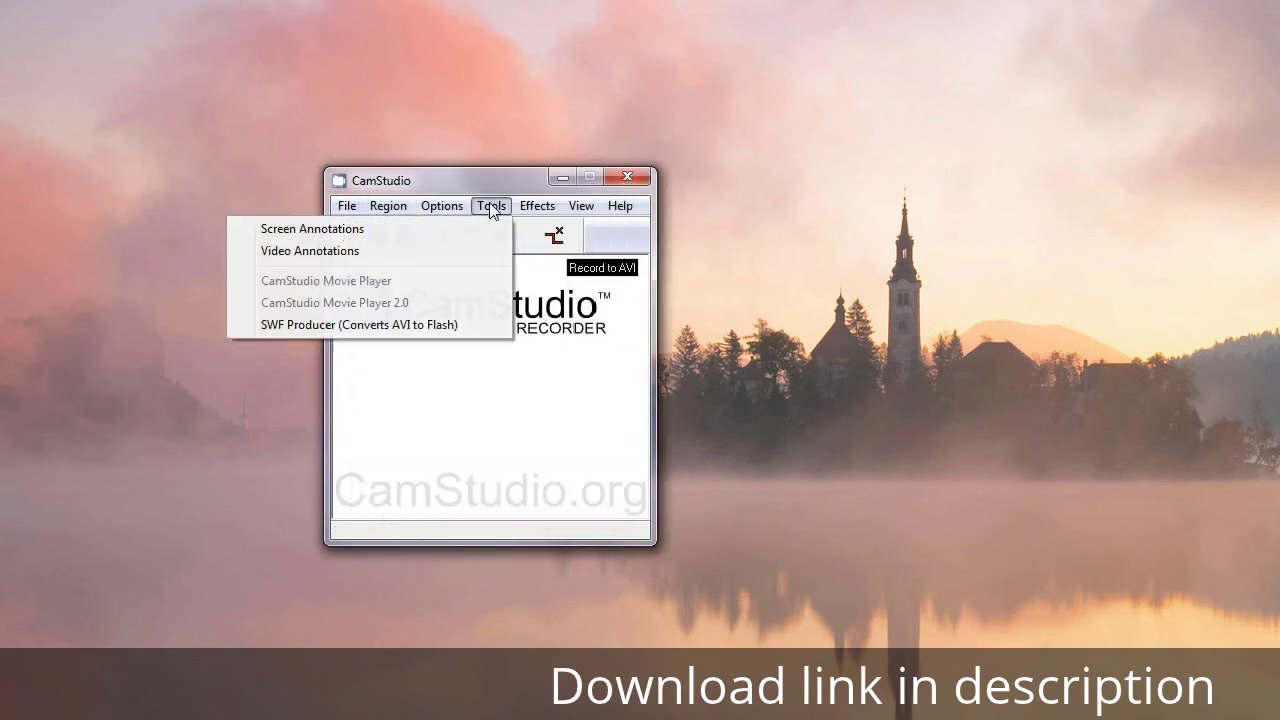
{"action": "mouse_move", "coordinate": [442, 208]}
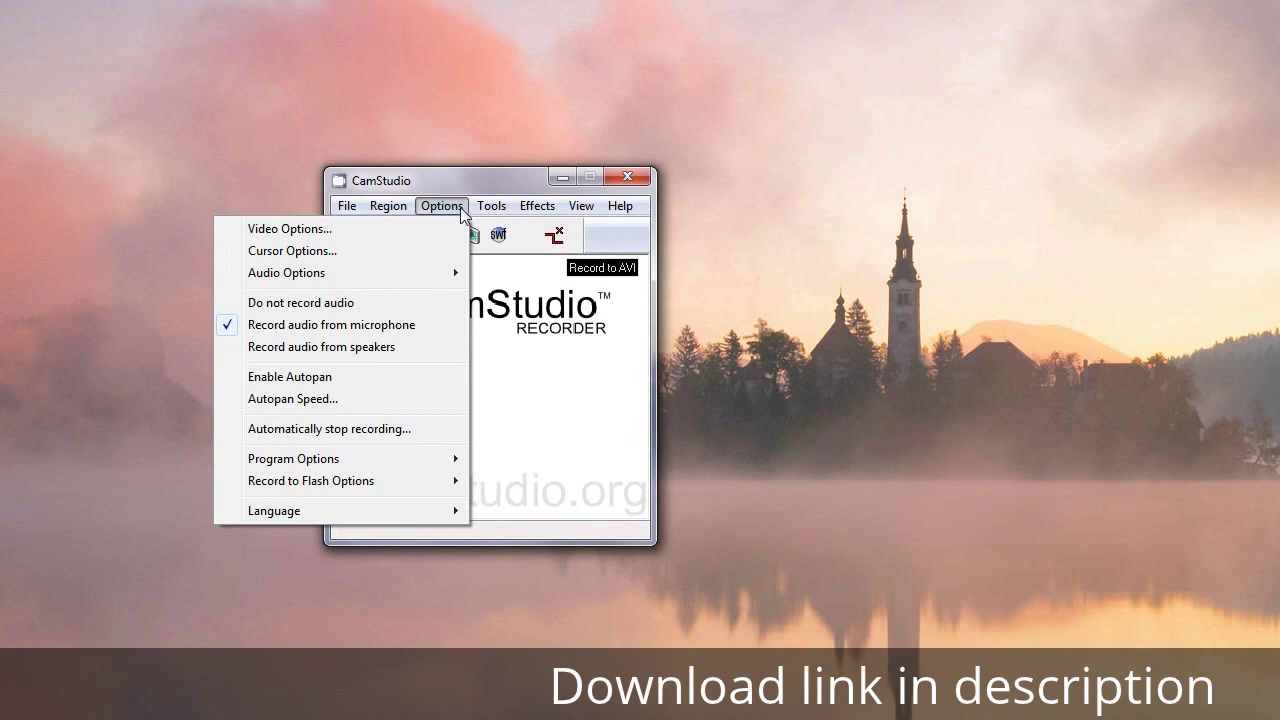
{"action": "left_click", "coordinate": [438, 236]}
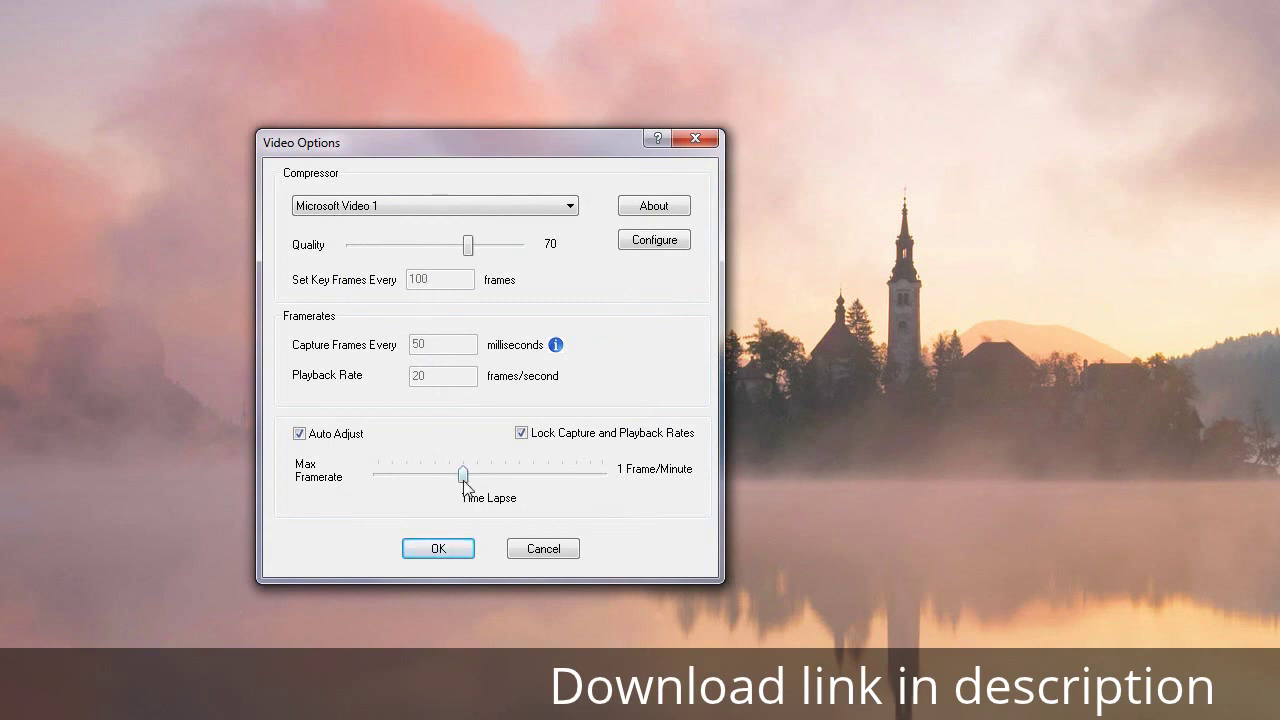
{"action": "mouse_move", "coordinate": [467, 478]}
{"action": "left_mouse_down"}
{"action": "mouse_move", "coordinate": [514, 478]}
{"action": "mouse_move", "coordinate": [485, 481]}
{"action": "left_mouse_up"}
Turn off Auto Adjust, set key frames to every 200 frames and turn Auto Adjust back on.
{"action": "left_click", "coordinate": [299, 436]}
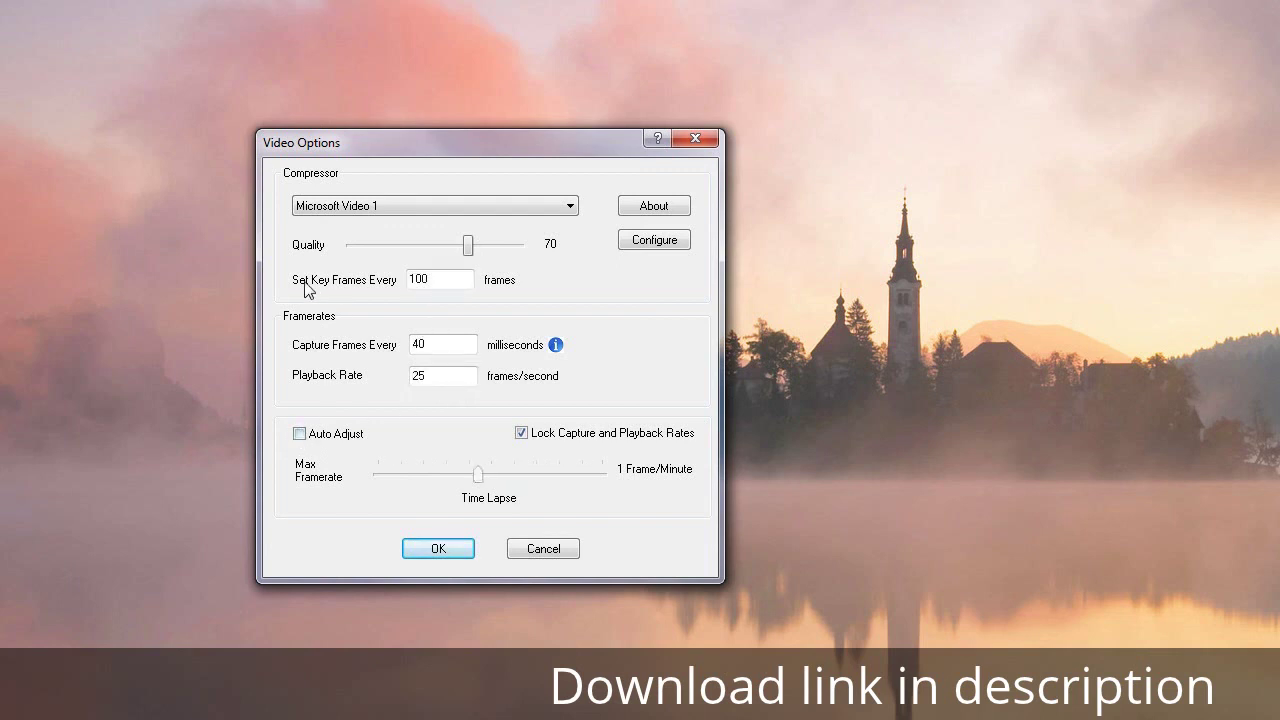
{"action": "left_click", "coordinate": [419, 284]}
{"action": "key", "text": "BackSpace"}
{"action": "left_click", "coordinate": [299, 433]}
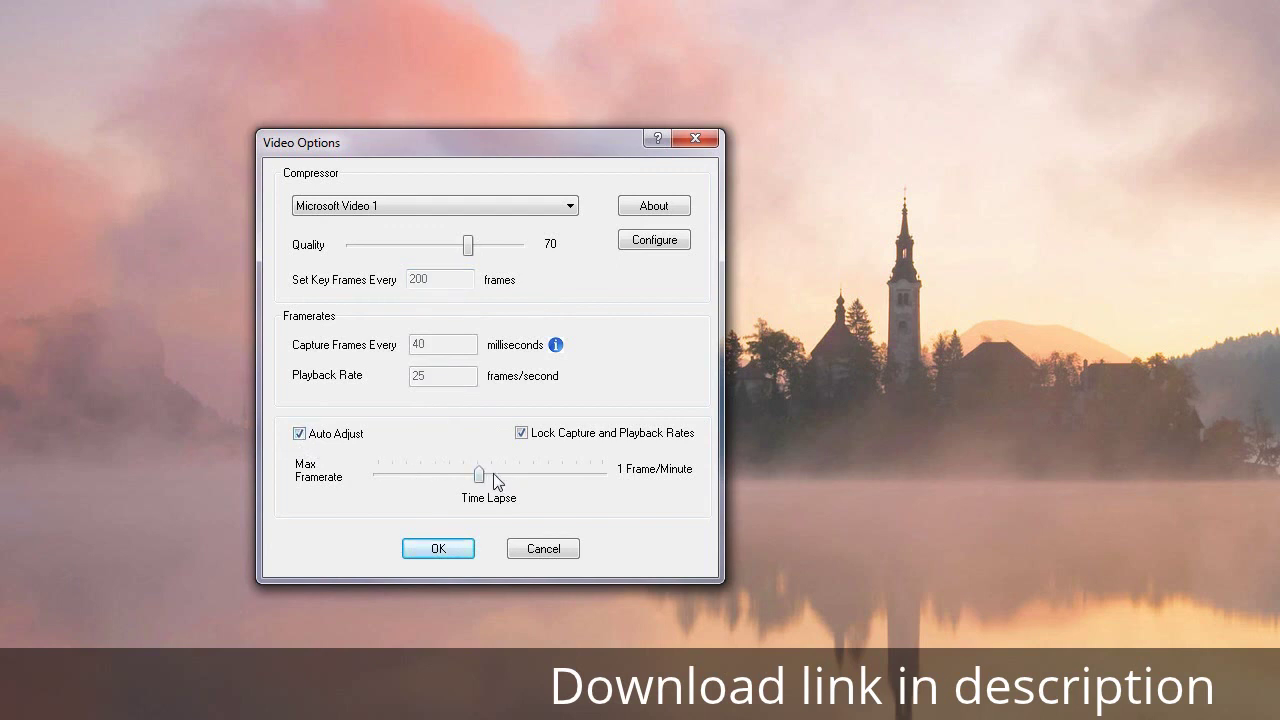
Try lower and higher max framerate settings and discard the video options changes.
{"action": "left_click_drag", "start_coordinate": [481, 473], "coordinate": [456, 487]}
{"action": "left_click_drag", "start_coordinate": [456, 476], "coordinate": [485, 481]}
{"action": "left_click", "coordinate": [547, 551]}
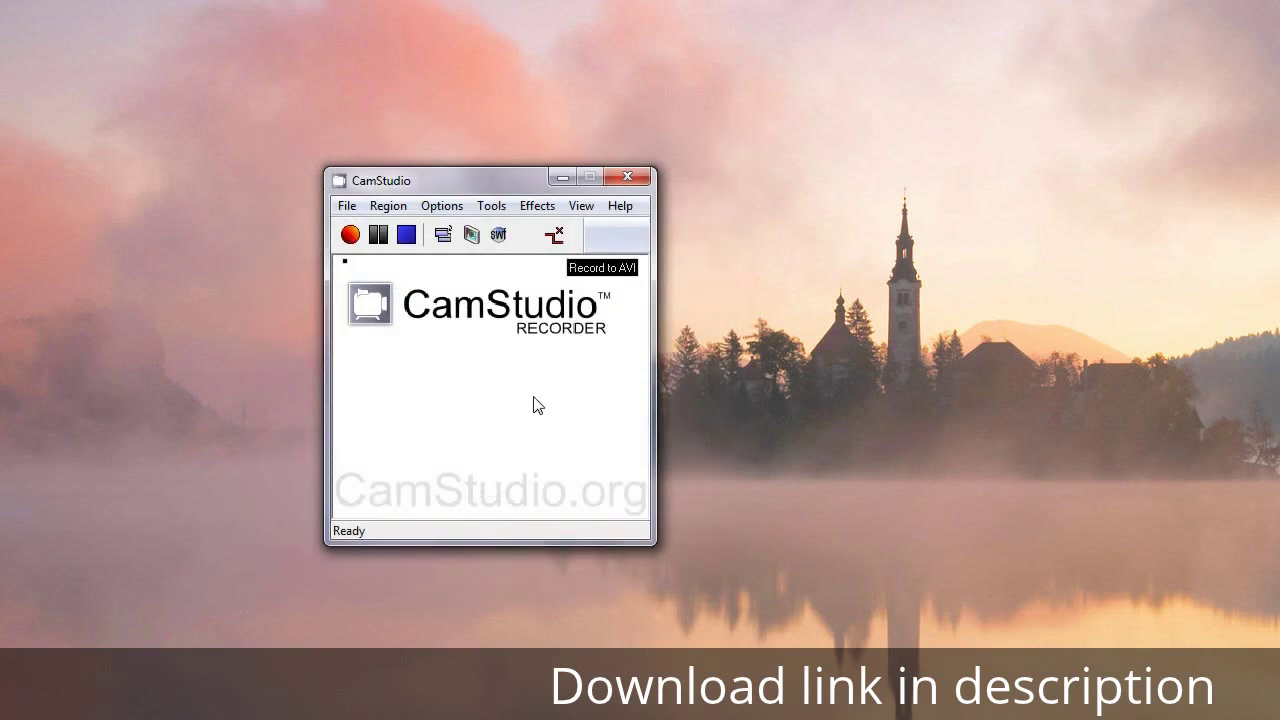